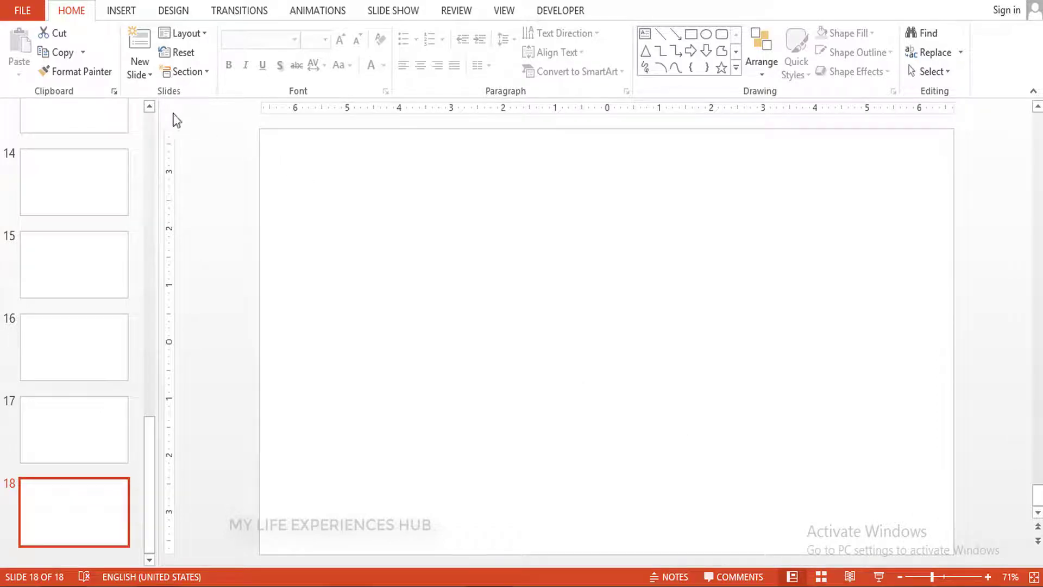
- Draw a long thin rectangle bar, 0.29 by 6.46 inches, across the middle of slide 18
left_click(126, 17)
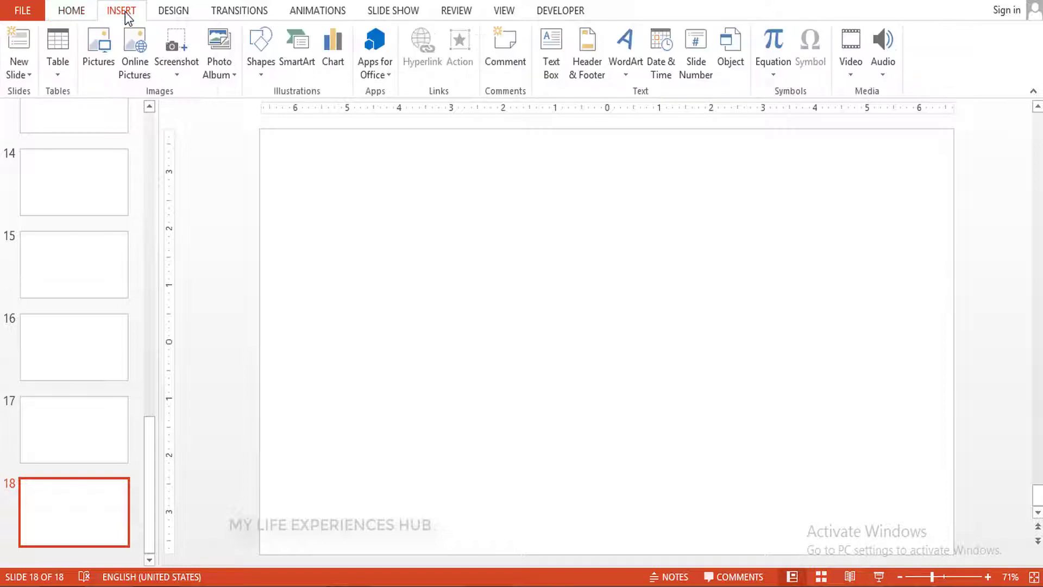
left_click(260, 76)
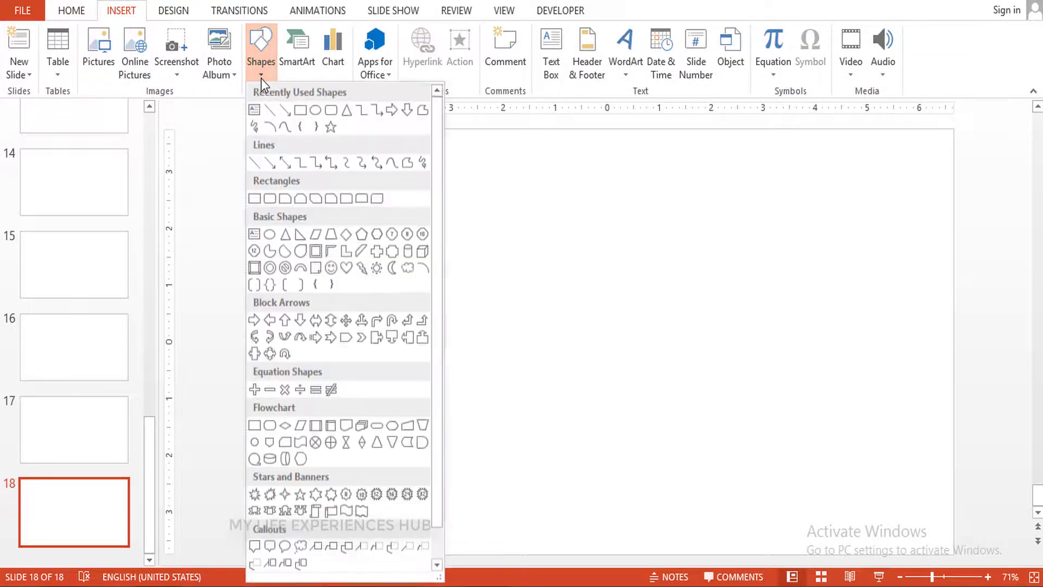
left_click(262, 79)
left_click(261, 76)
left_click(254, 198)
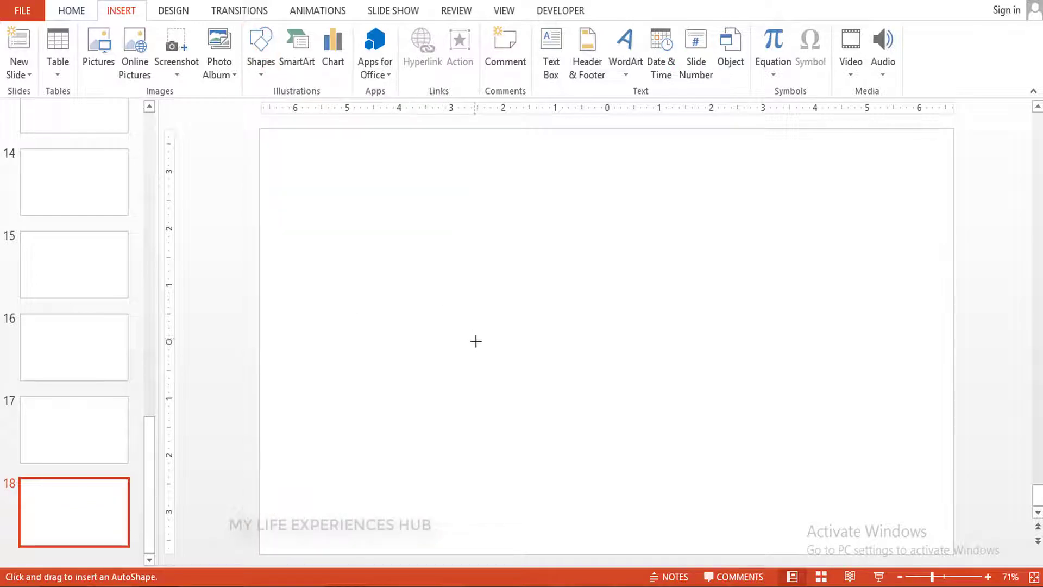
left_click_drag(476, 341, 811, 356)
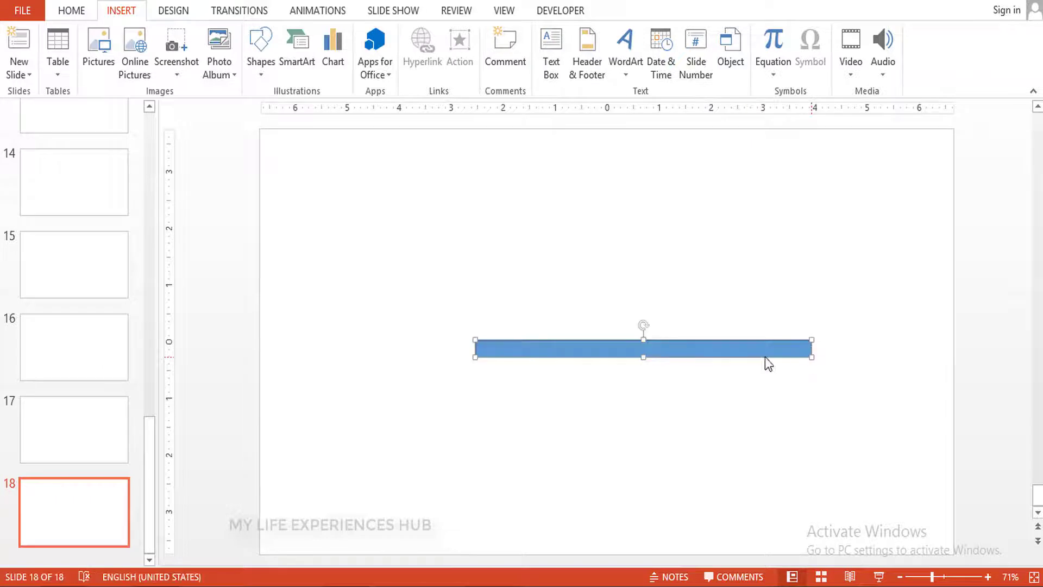
left_click_drag(680, 352, 633, 346)
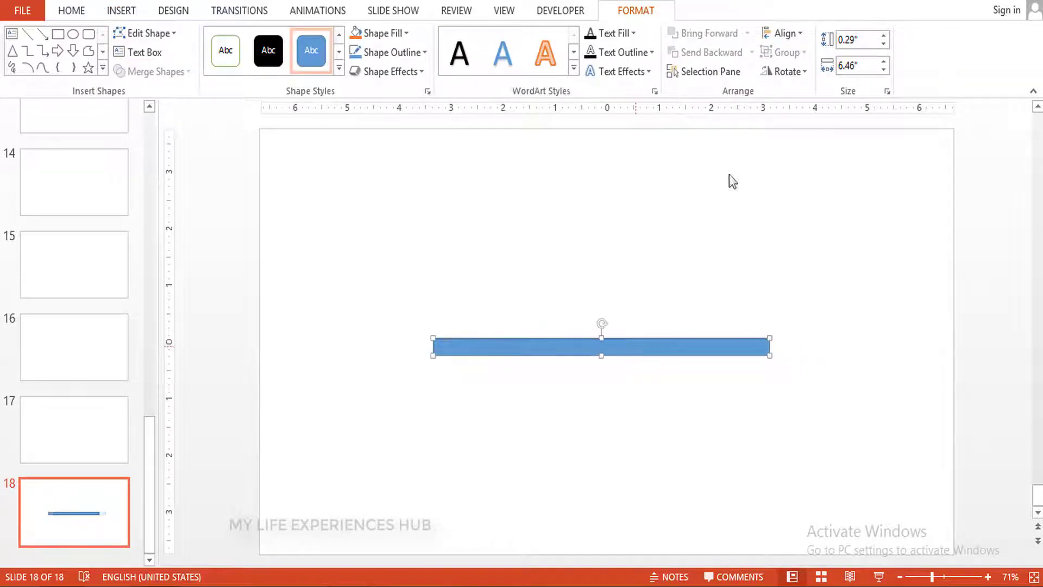
- Centre the bar horizontally, fill it dark navy and remove its outline
left_click(801, 40)
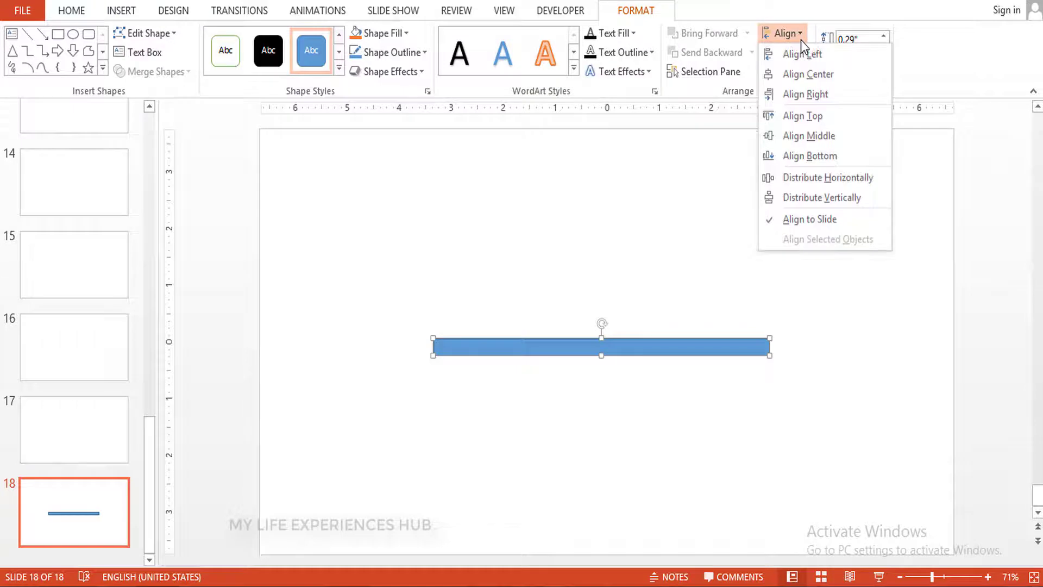
left_click(818, 74)
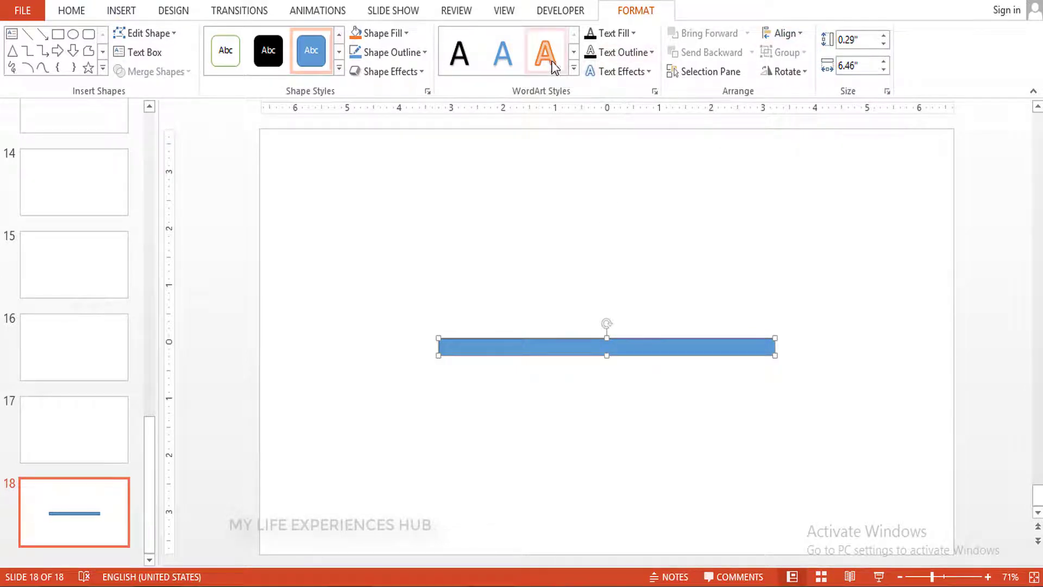
left_click(408, 38)
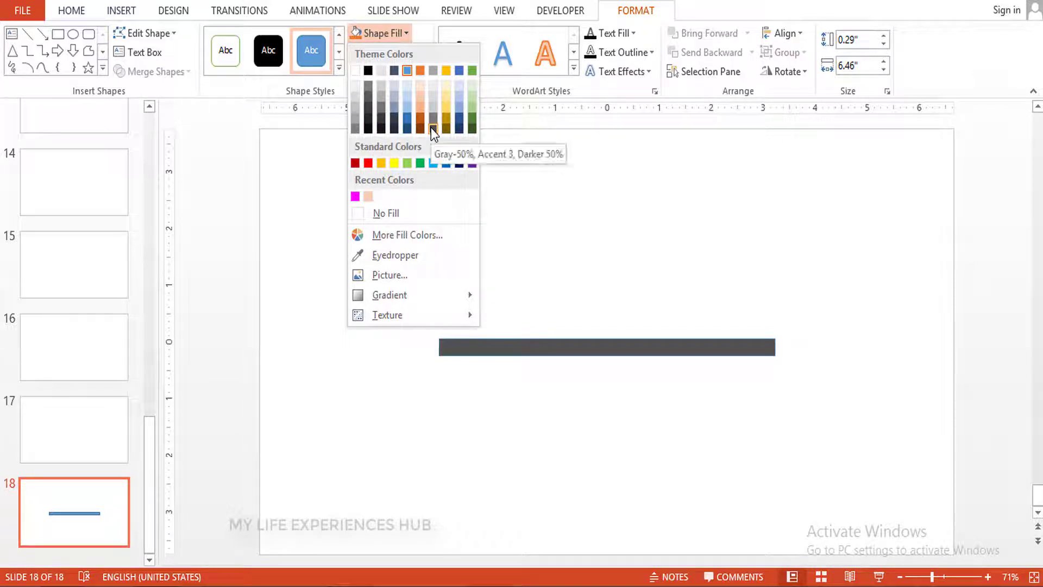
left_click(397, 120)
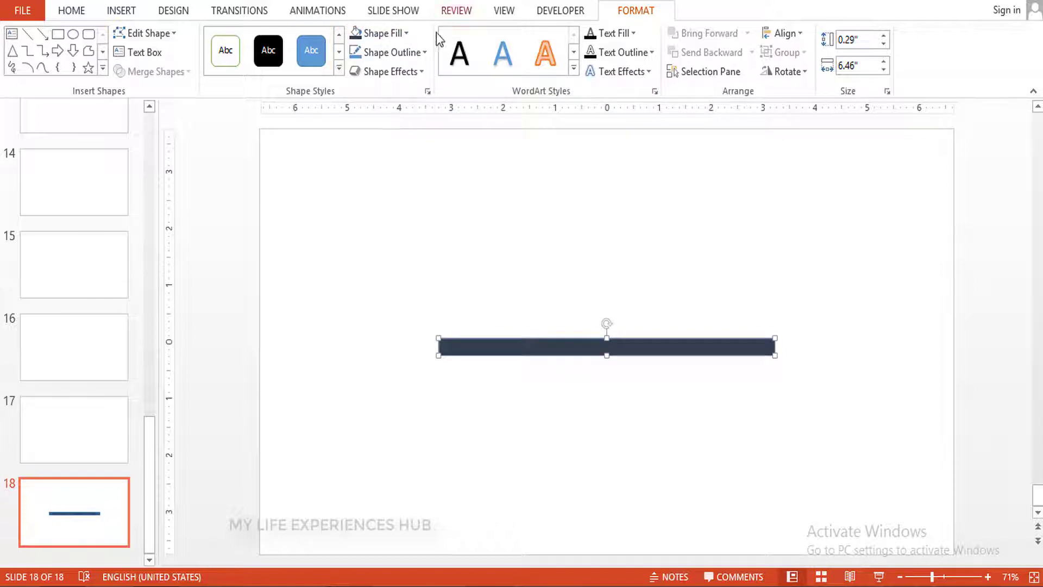
left_click(428, 53)
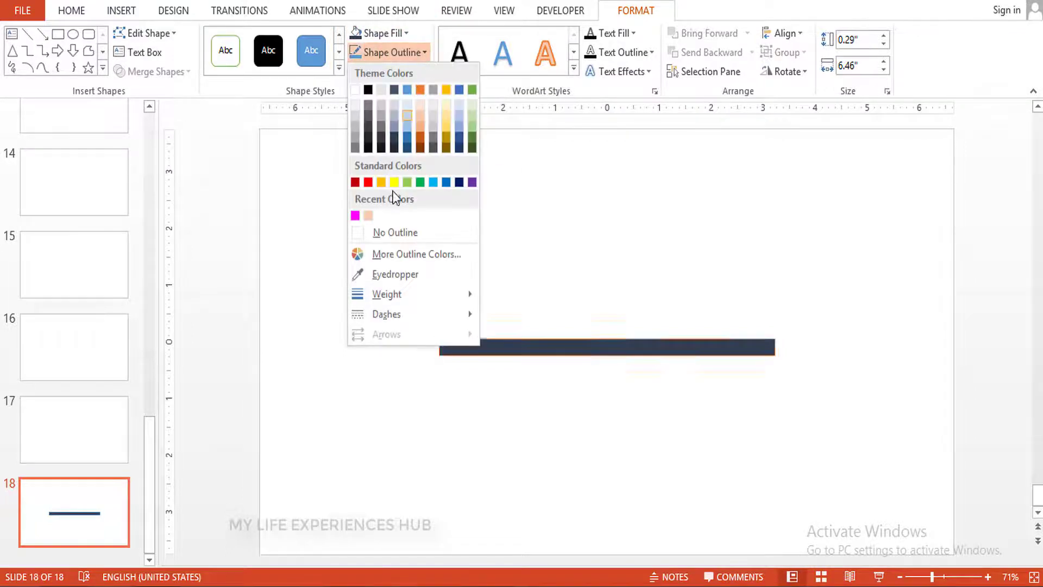
left_click(397, 233)
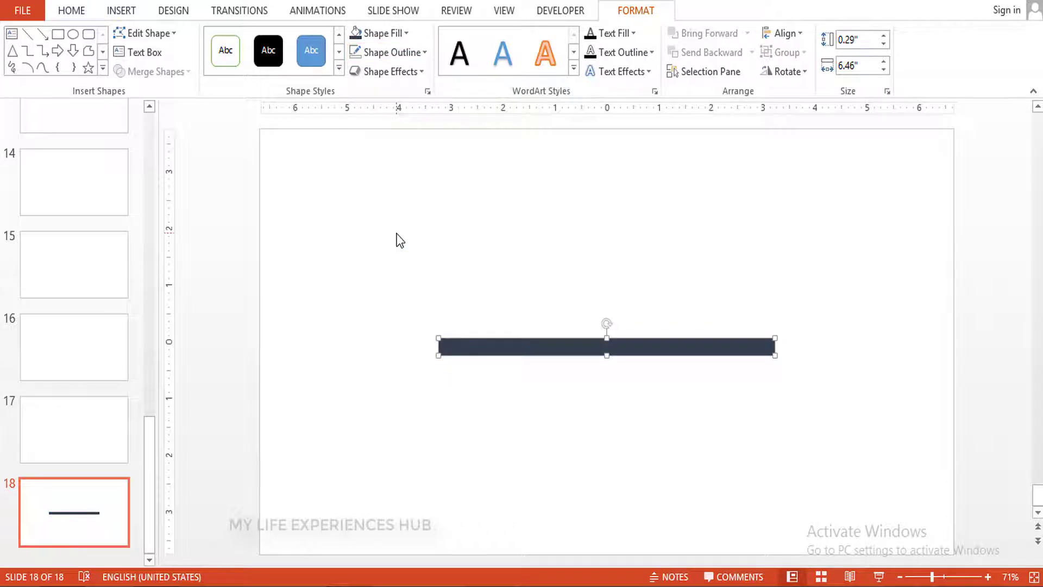
- Draw an isosceles triangle just below the bar's centre
left_click(120, 10)
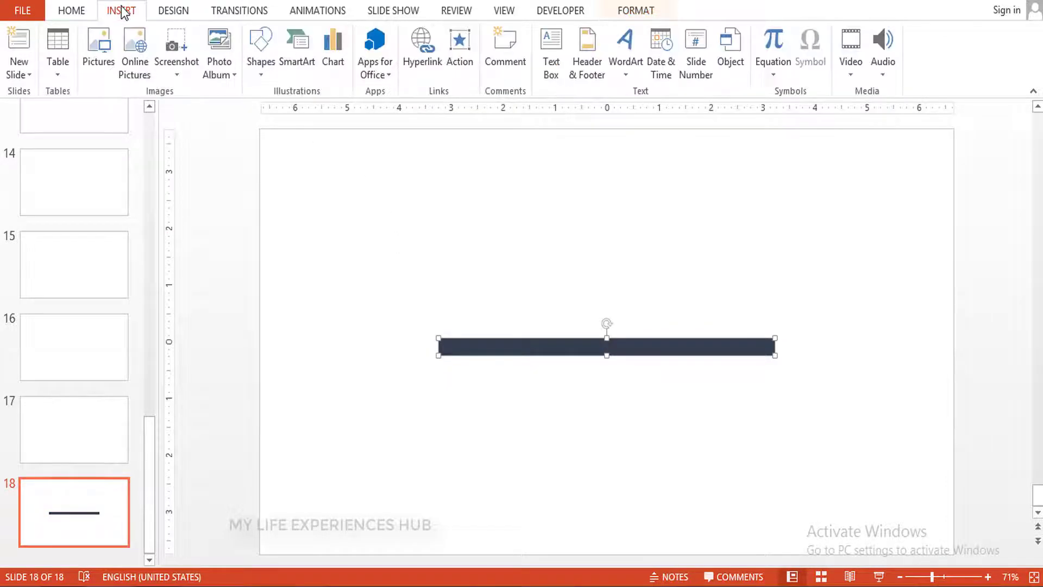
left_click(258, 73)
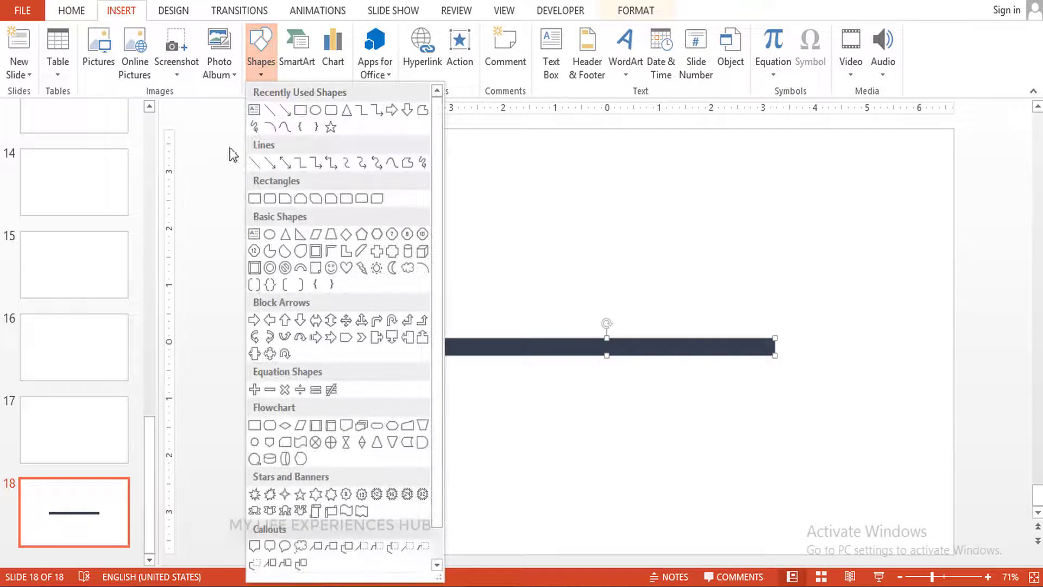
left_click(285, 241)
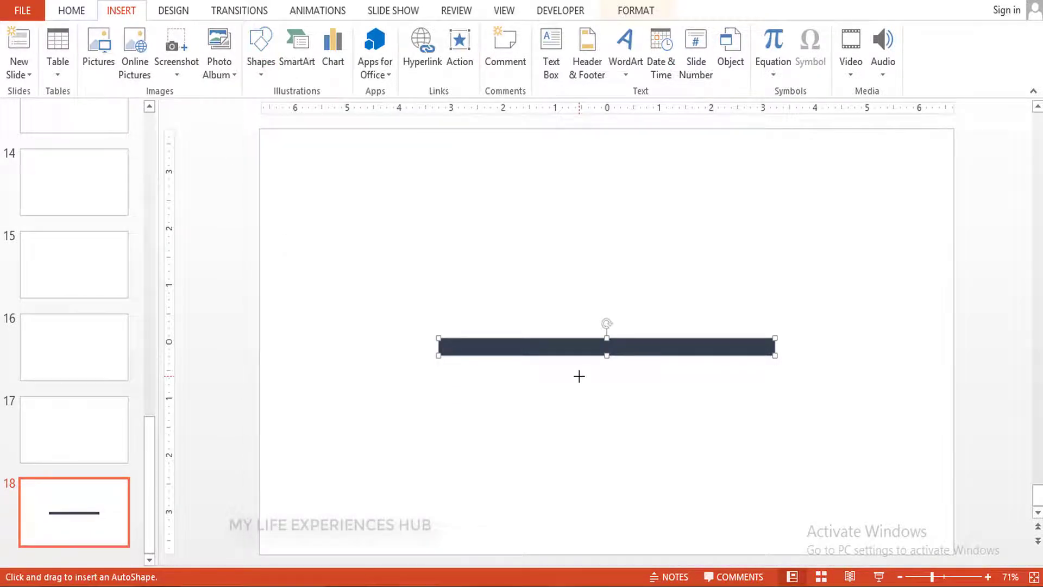
mouse_move(579, 376)
left_mouse_down()
mouse_move(660, 460)
mouse_move(624, 420)
left_mouse_up()
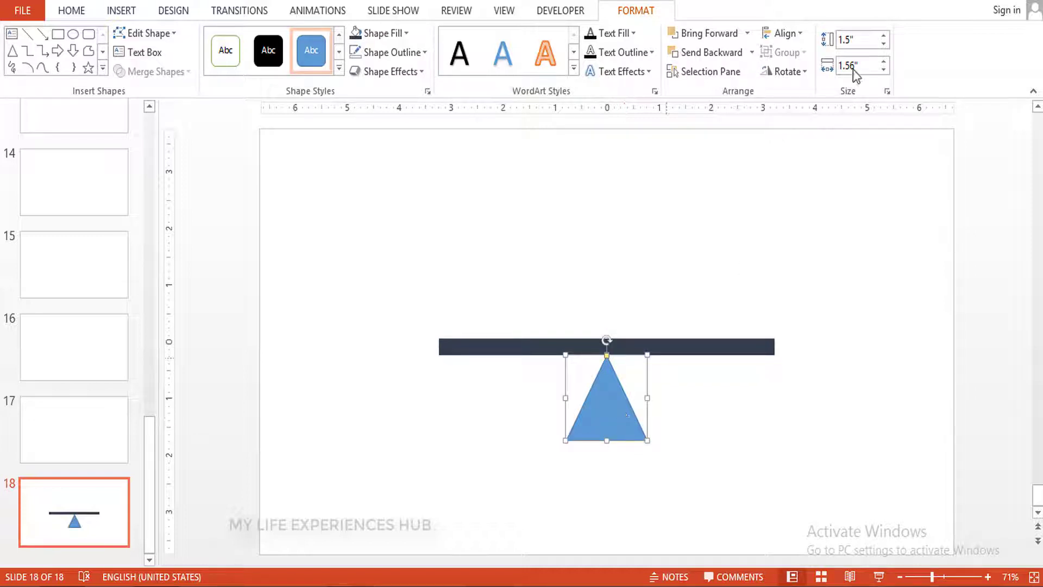
left_click(799, 35)
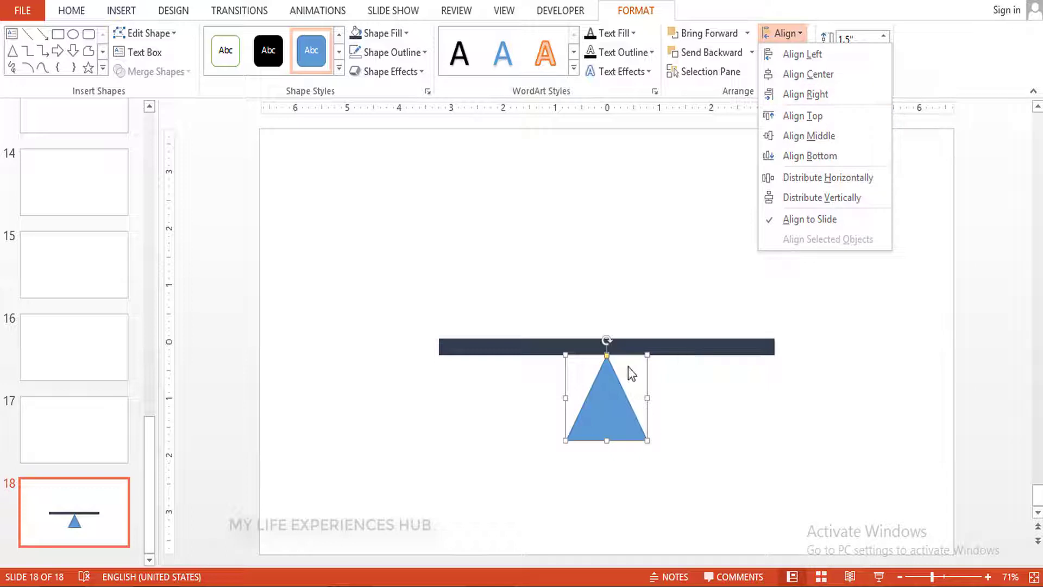
- Eyedrop the bar's dark navy onto the triangle and remove the triangle's outline
left_click(408, 33)
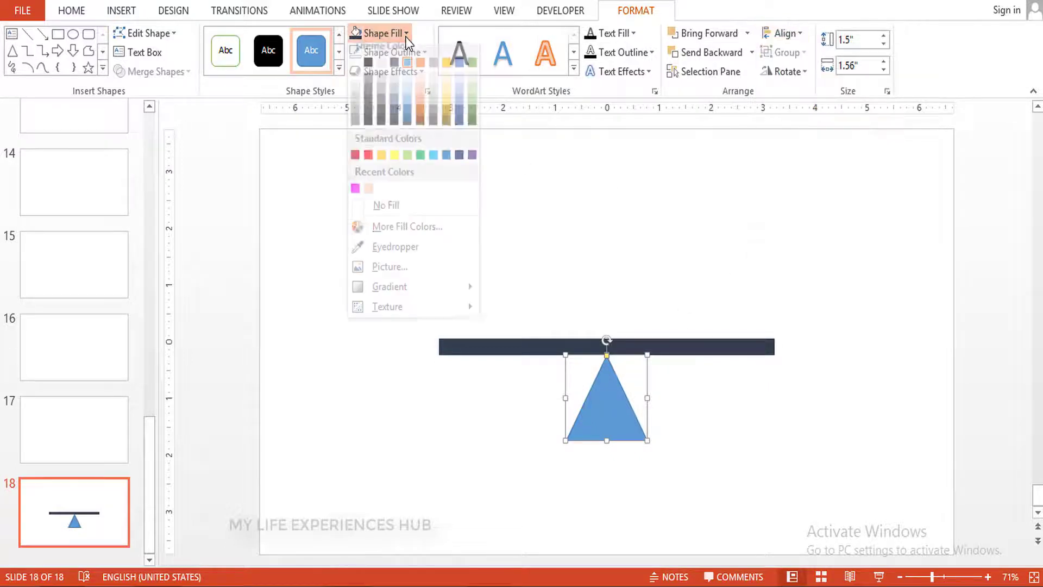
left_click(402, 254)
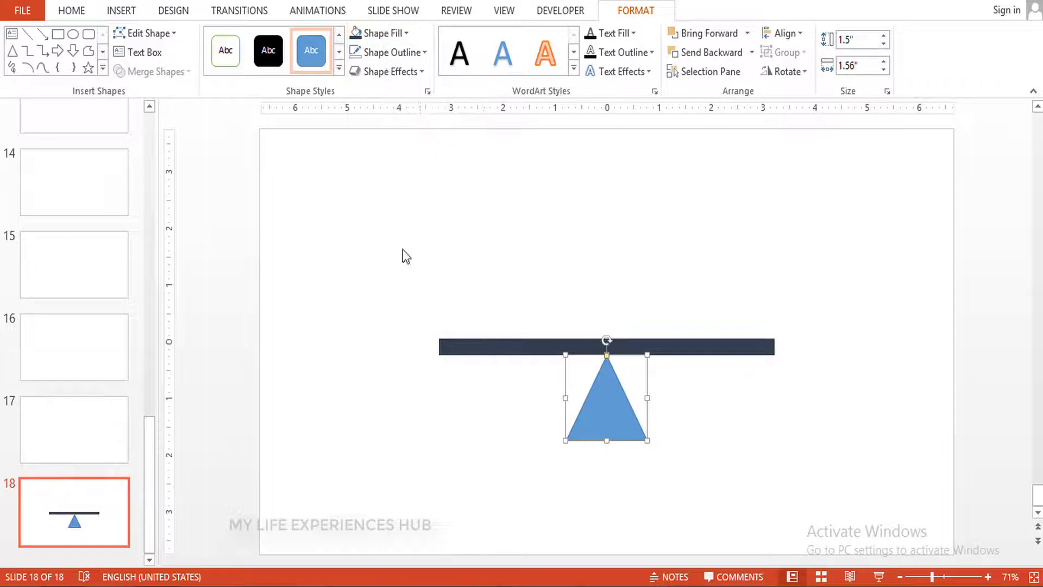
left_click(473, 347)
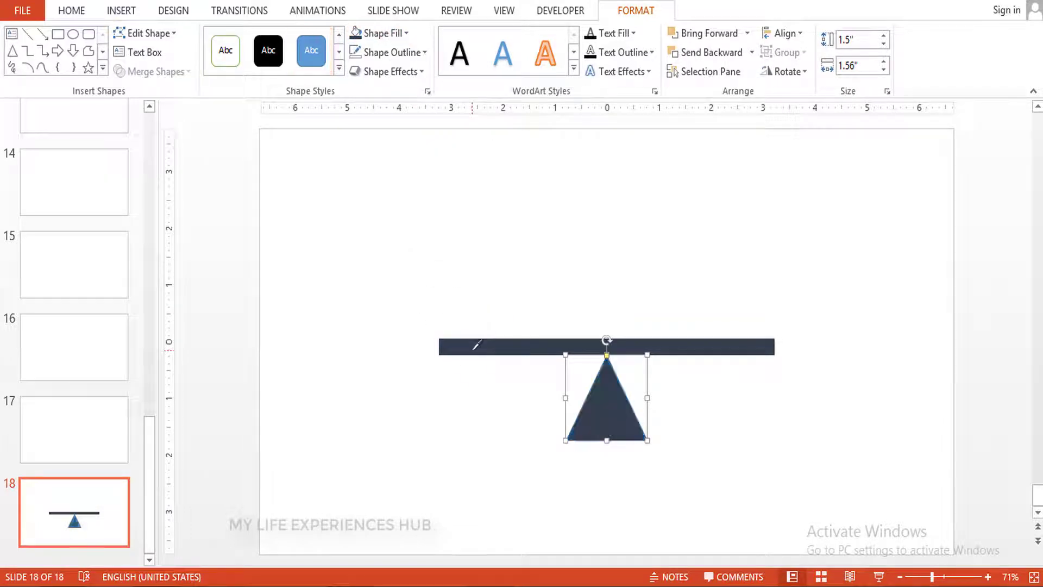
left_click(425, 53)
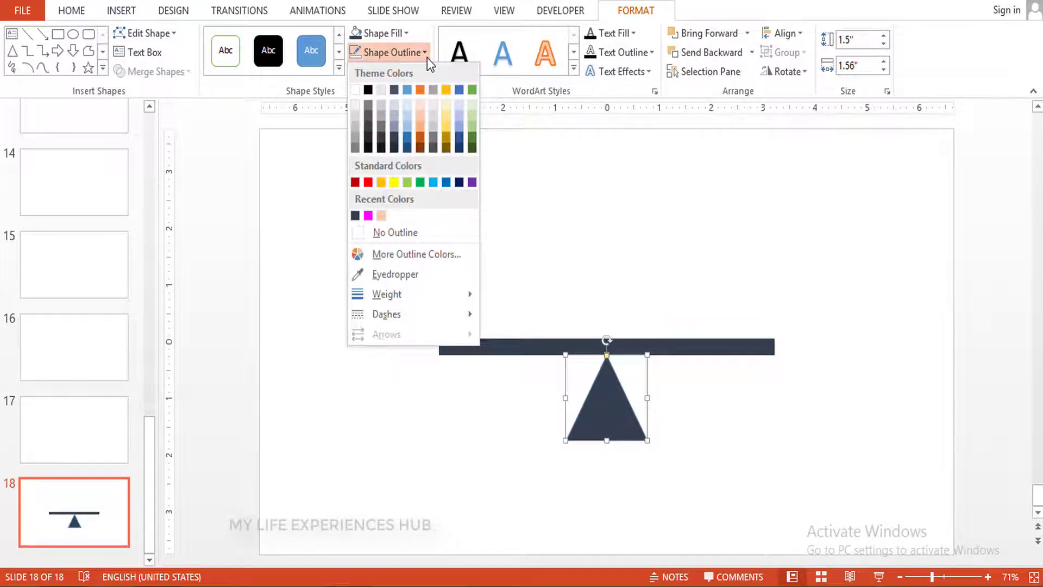
left_click(408, 234)
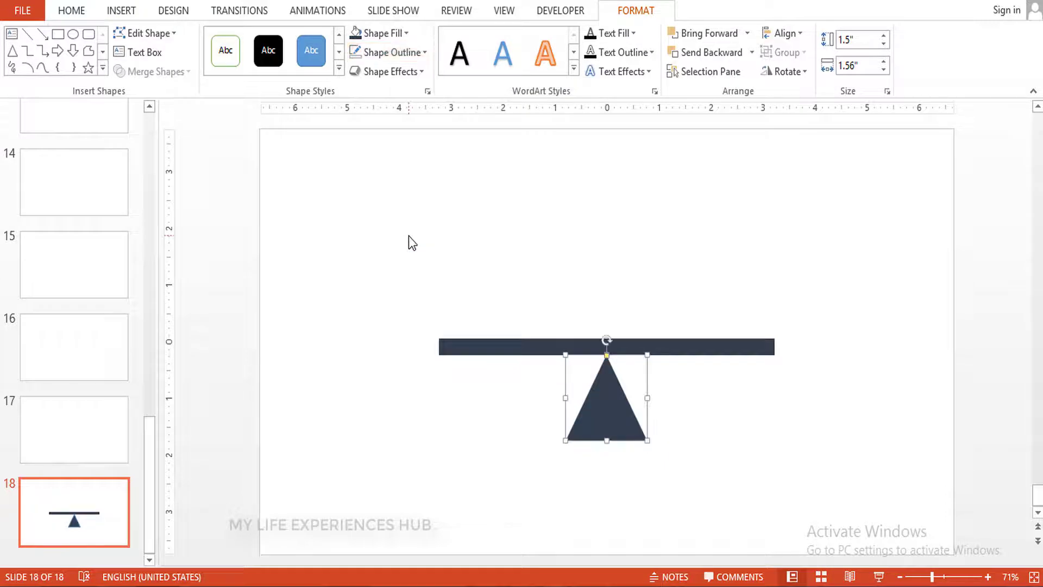
- Centre the bar and triangle on each other and nudge the triangle up to touch the bar
left_click(663, 344, "shift")
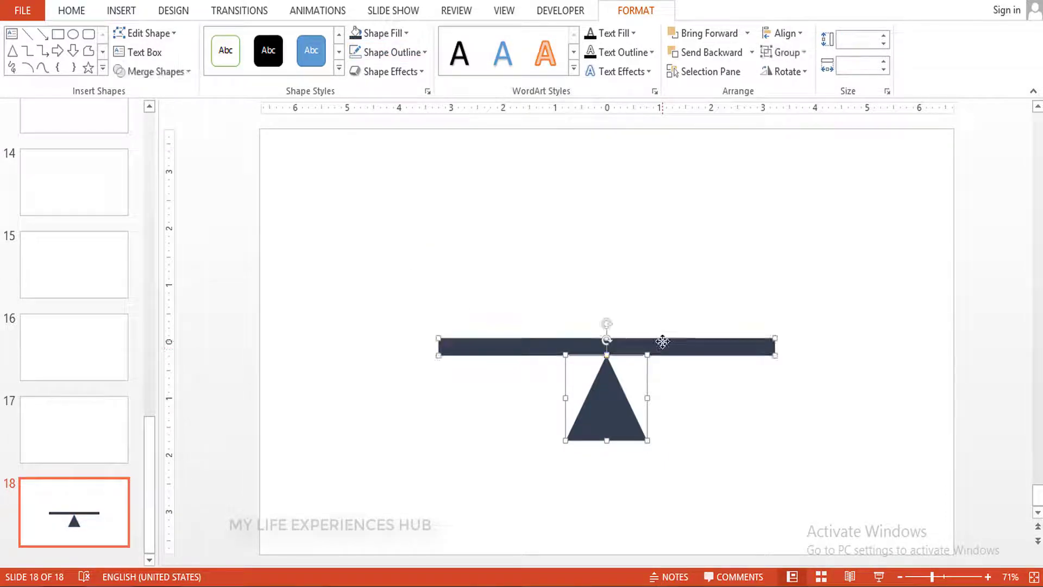
left_click(798, 34)
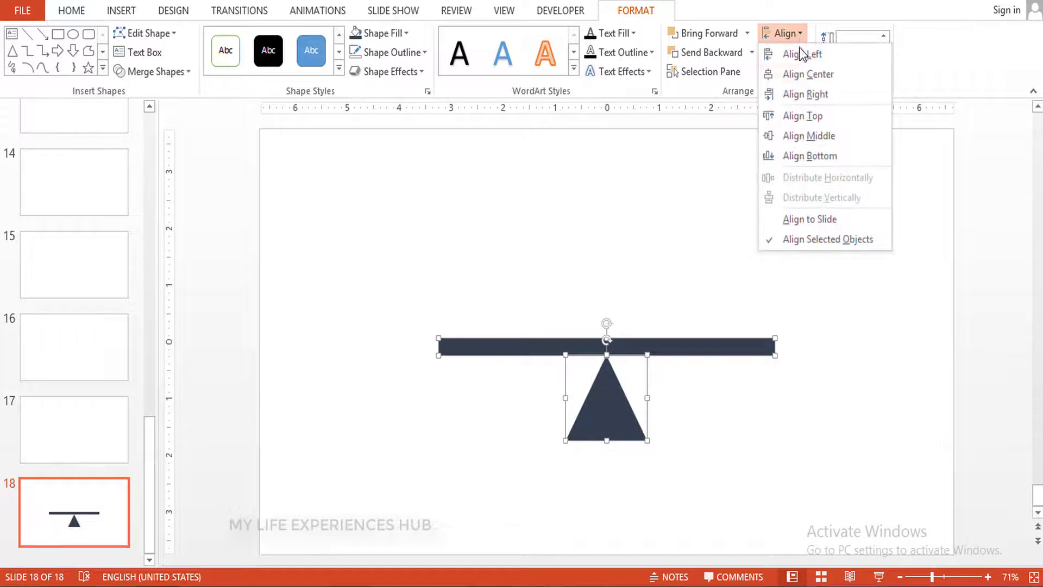
left_click(808, 66)
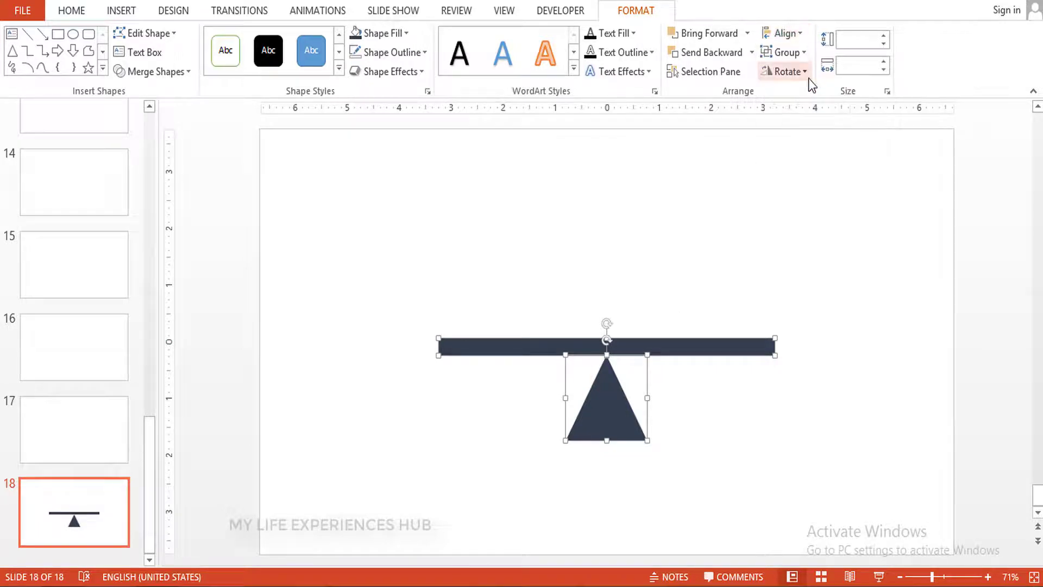
left_click(657, 317)
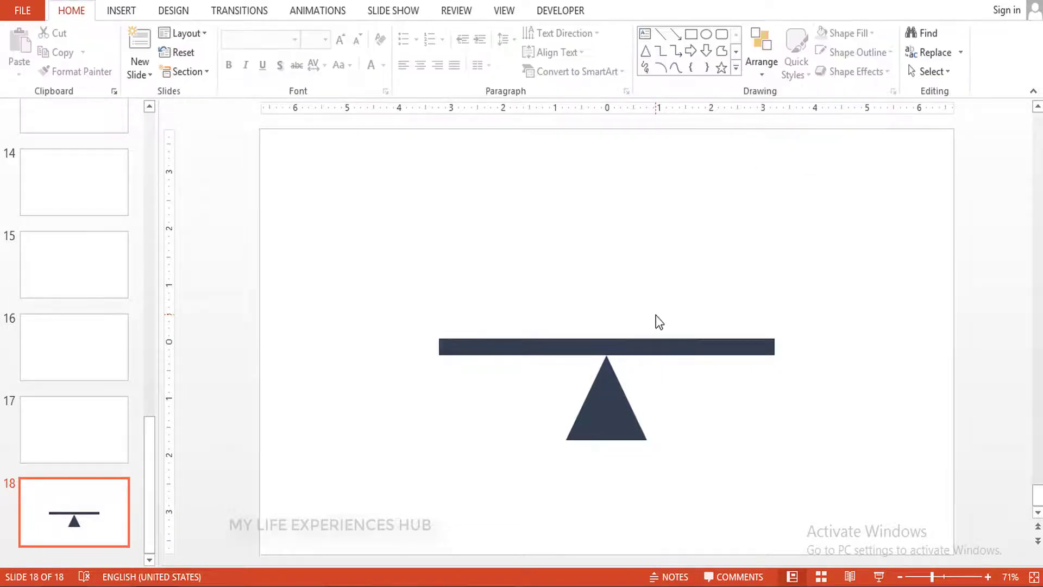
left_click(605, 413)
left_click_drag(605, 413, 605, 408)
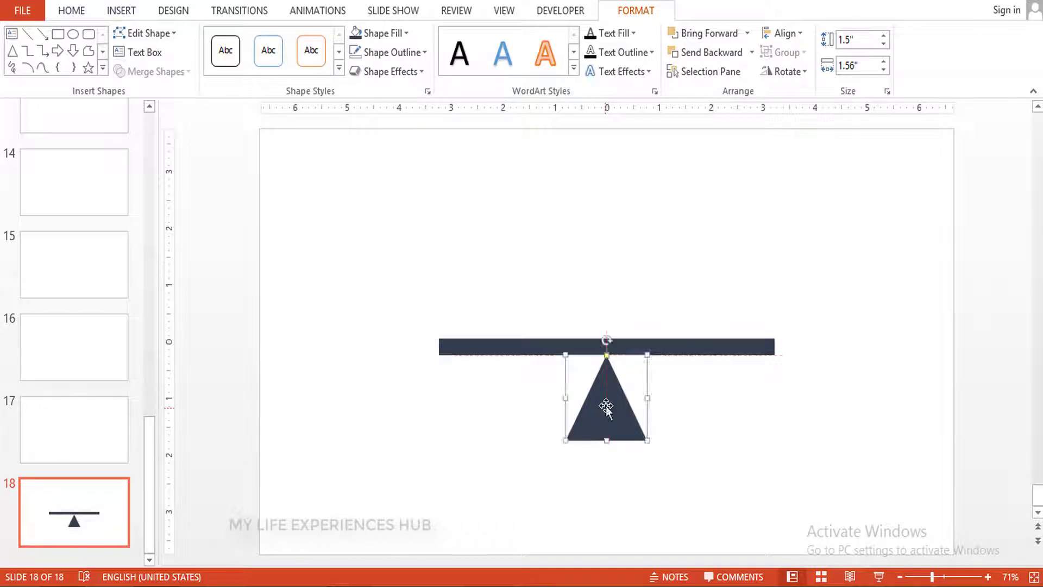
left_click(693, 415)
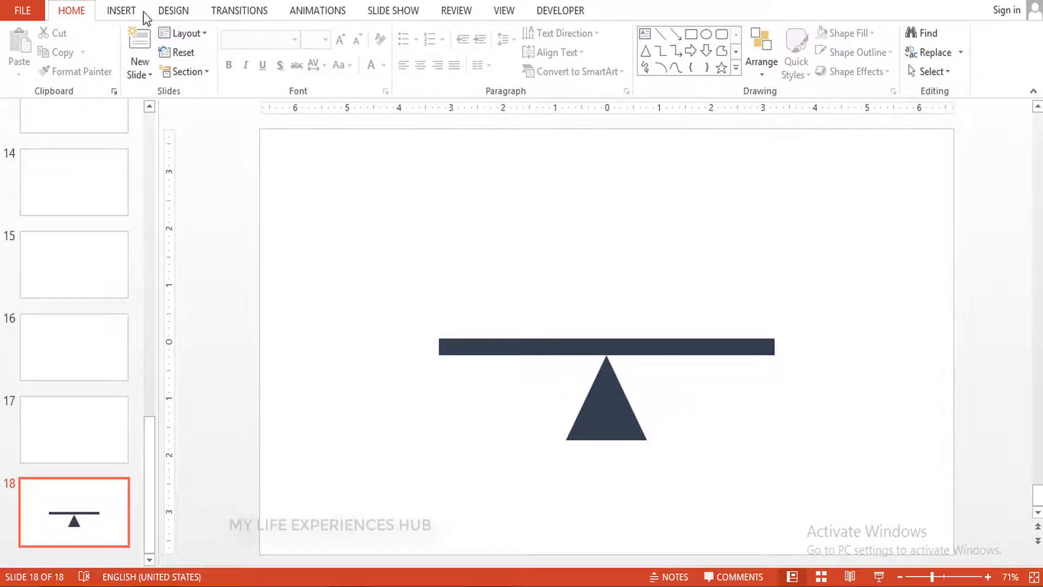
left_click(120, 11)
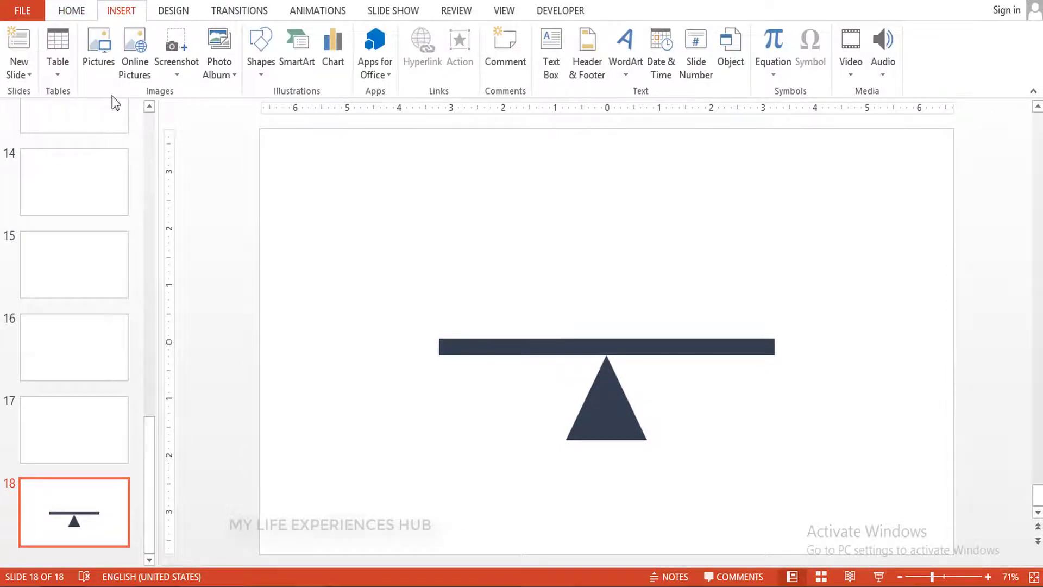
- Draw a small blue rounded square on the beam's right and add a plus sign inside
left_click(259, 79)
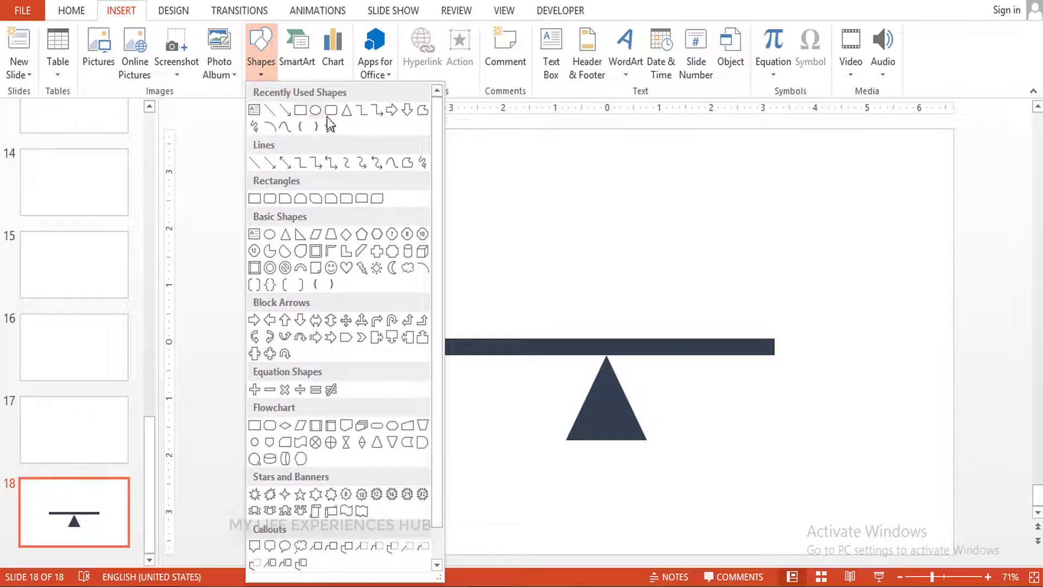
left_click(331, 112)
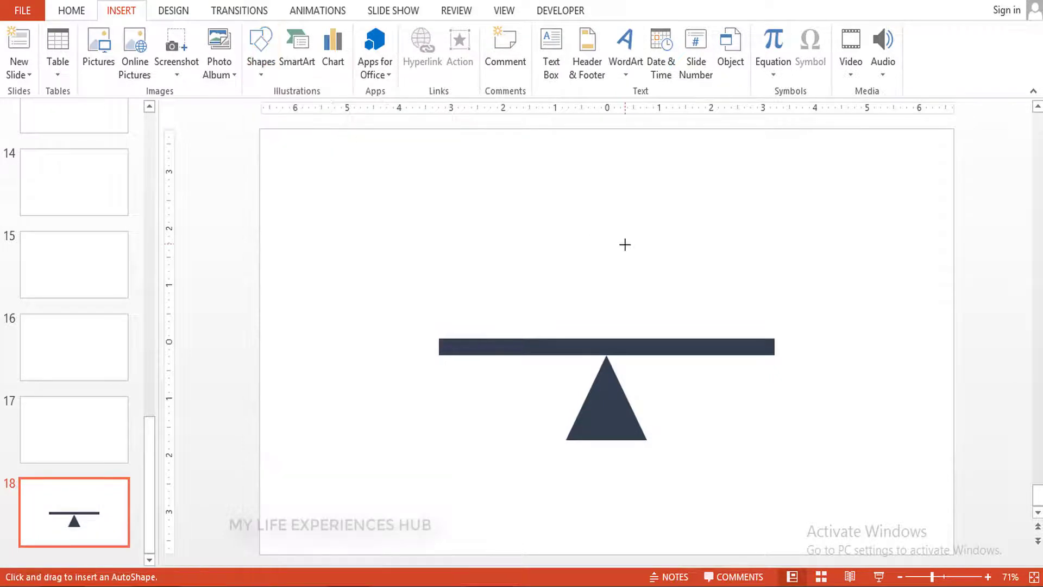
mouse_move(659, 282)
left_mouse_down()
mouse_move(697, 322)
mouse_move(685, 316)
left_mouse_up()
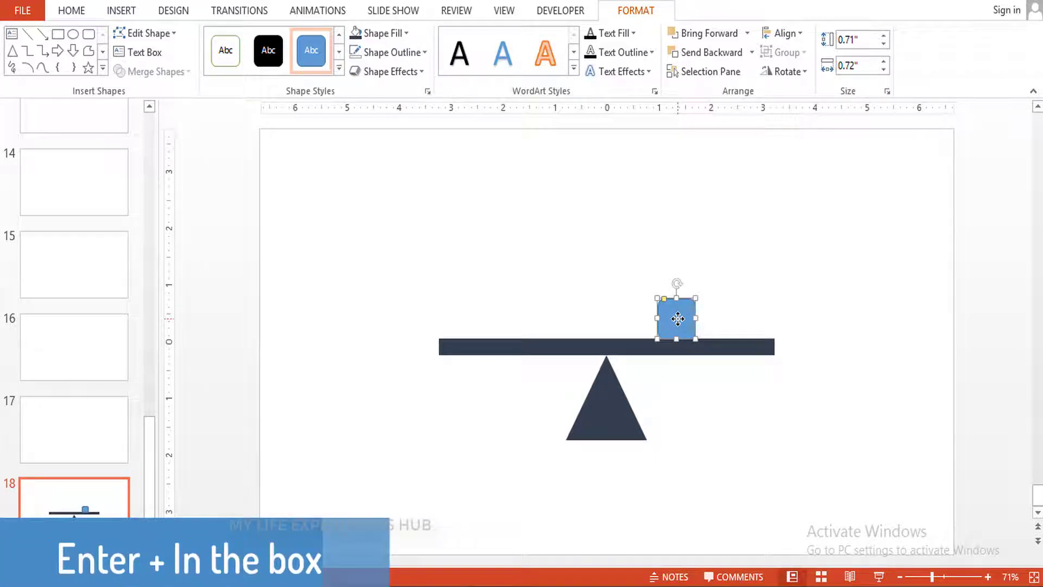
key("Return")
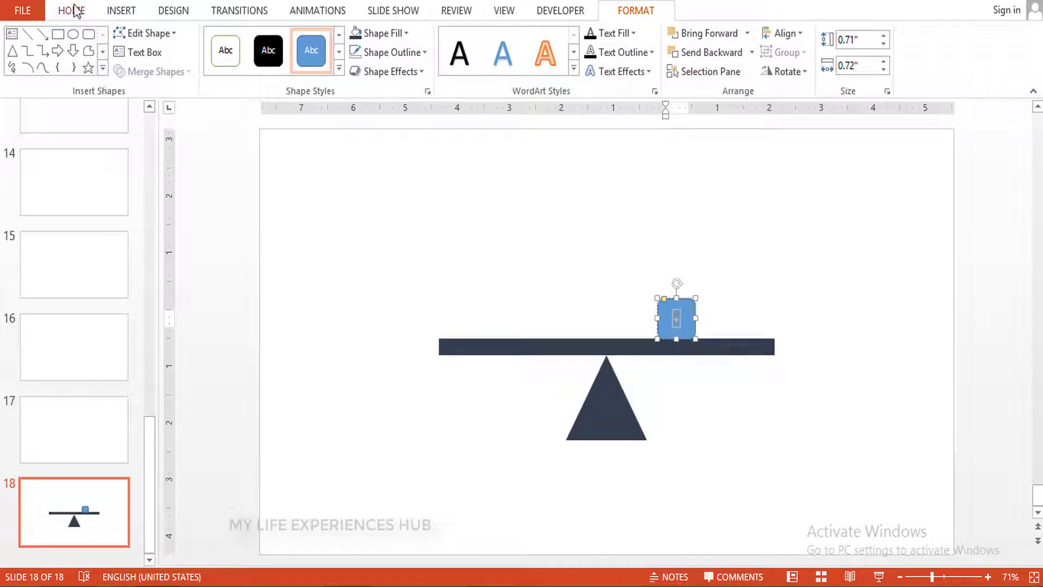
- Make the plus sign bold and enlarge its font size to 60
left_click(76, 10)
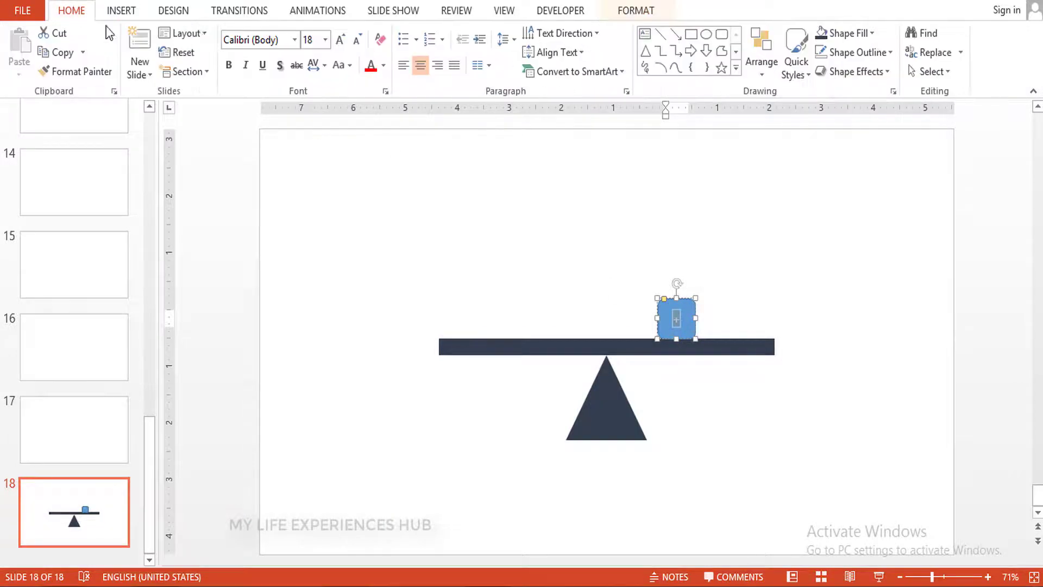
left_click(341, 45)
left_click(341, 45)
left_click(341, 44)
left_click(341, 44)
left_click(340, 44)
left_click(340, 44)
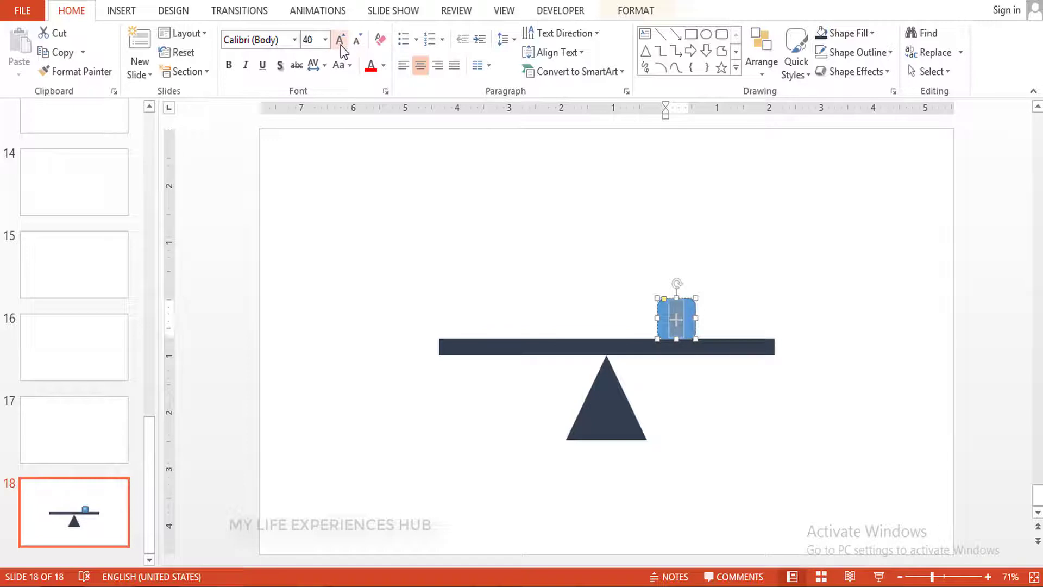
key("ctrl+b")
left_click(341, 45)
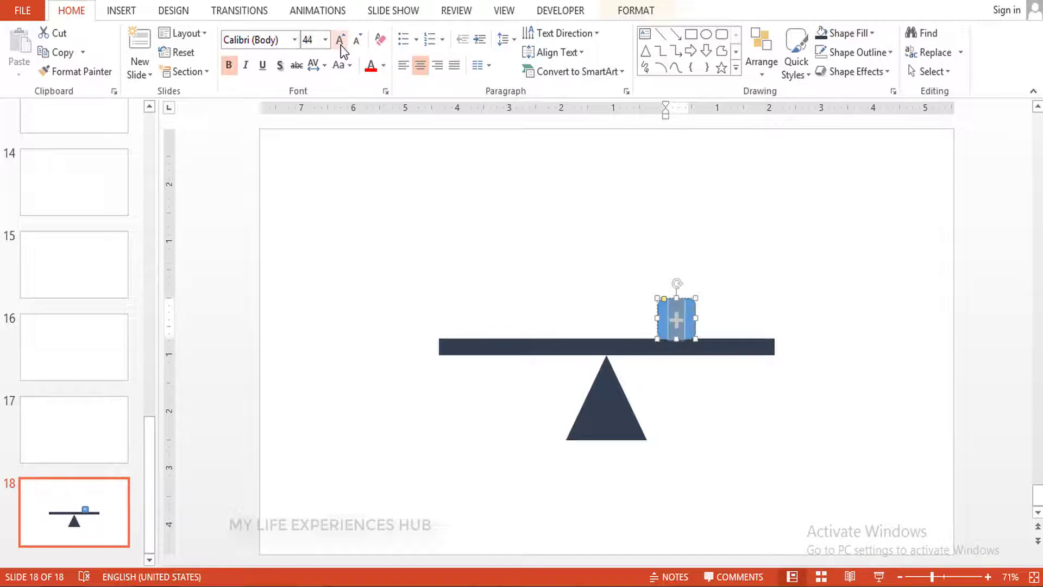
left_click(340, 45)
left_click(341, 45)
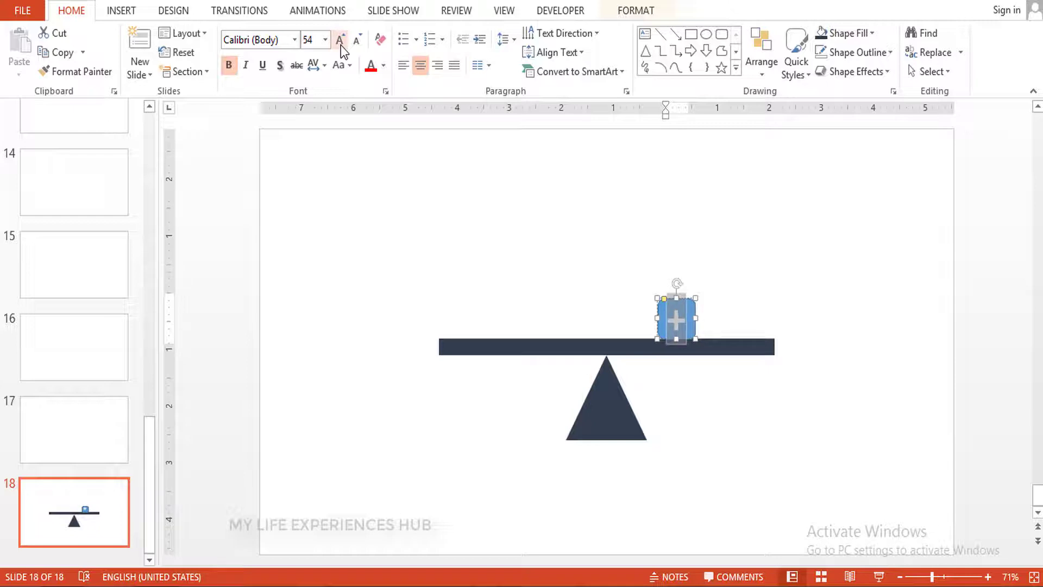
left_click(341, 44)
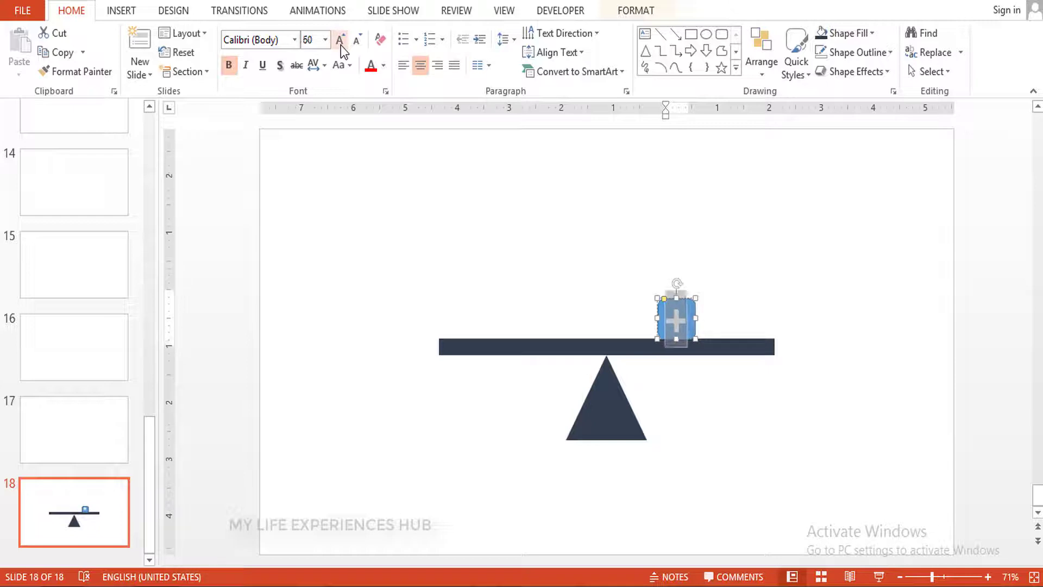
left_click(754, 271)
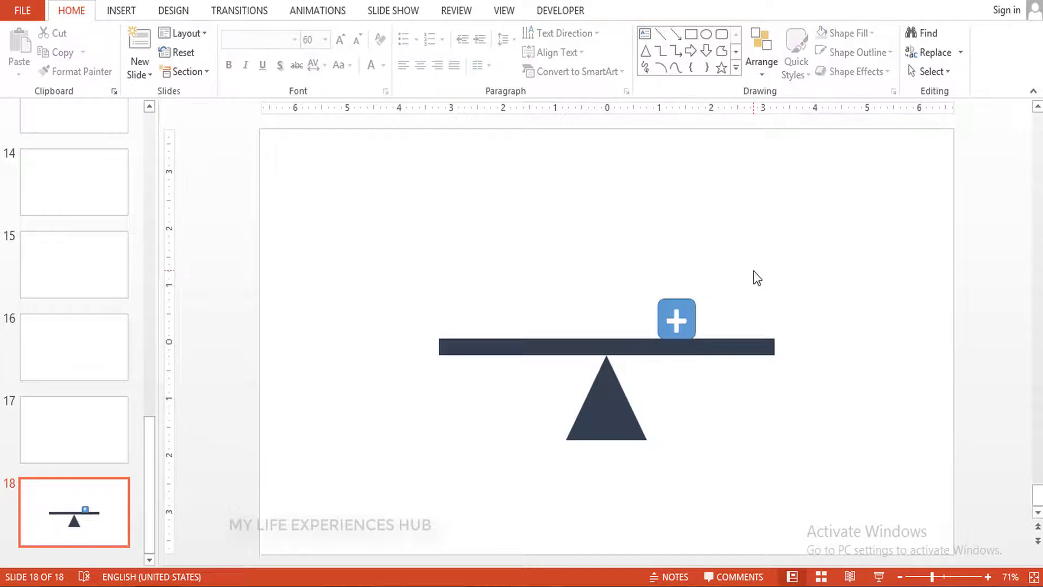
left_click(691, 315)
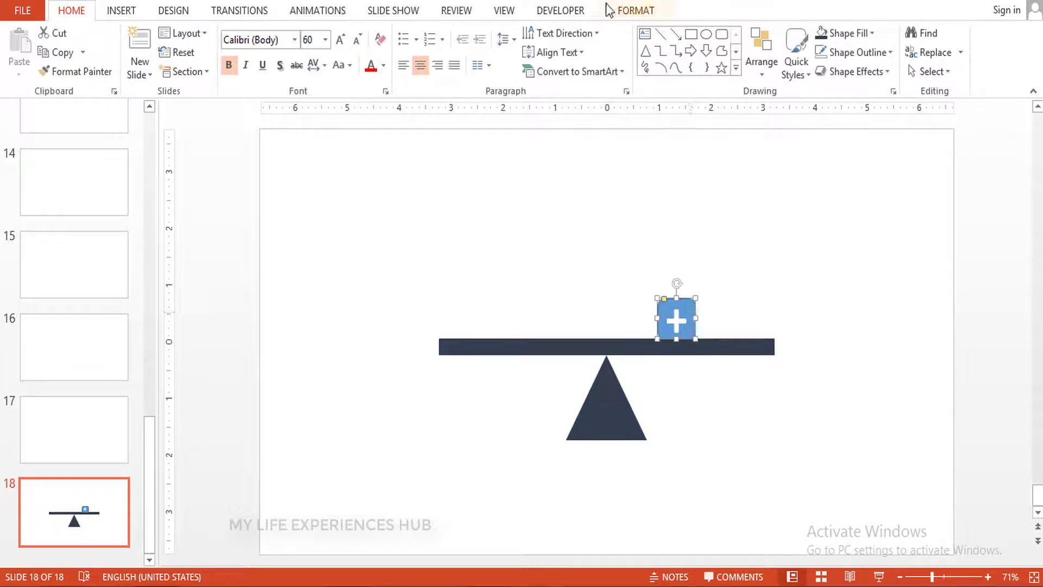
left_click(635, 13)
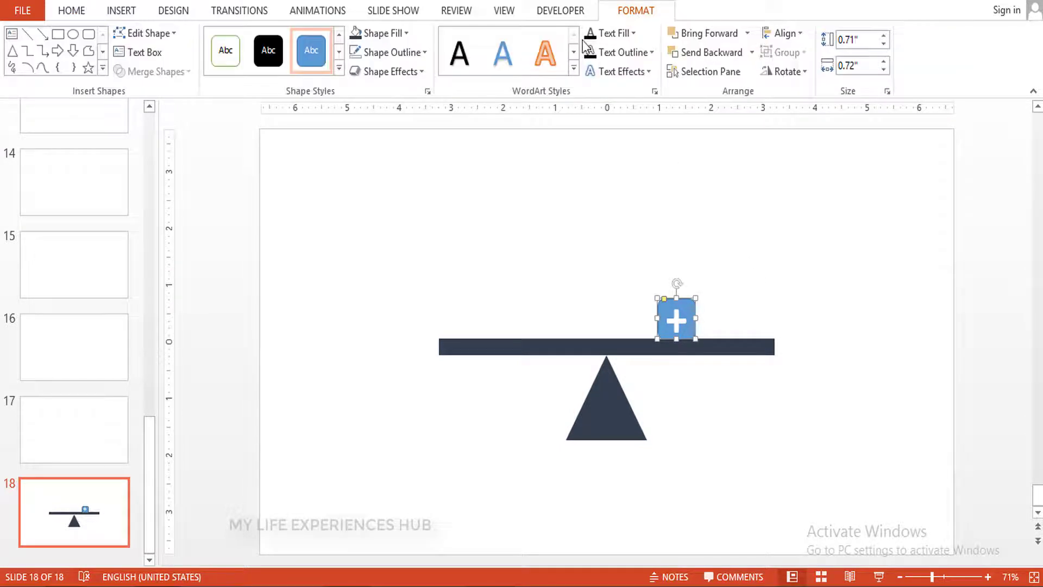
- Change the plus square's fill from blue to dark green and set its outline to none
left_click(407, 34)
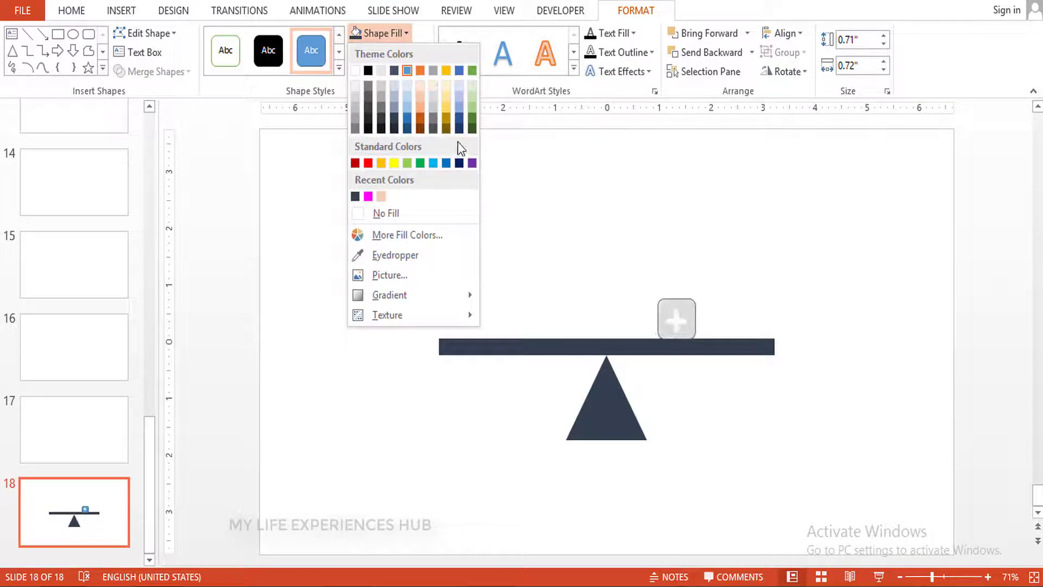
left_click(471, 130)
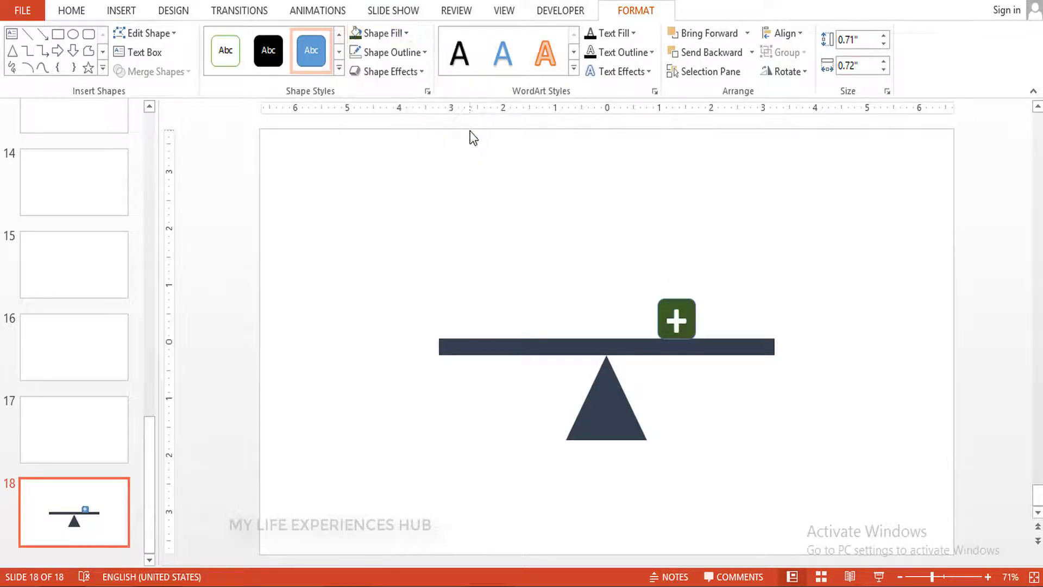
left_click(425, 52)
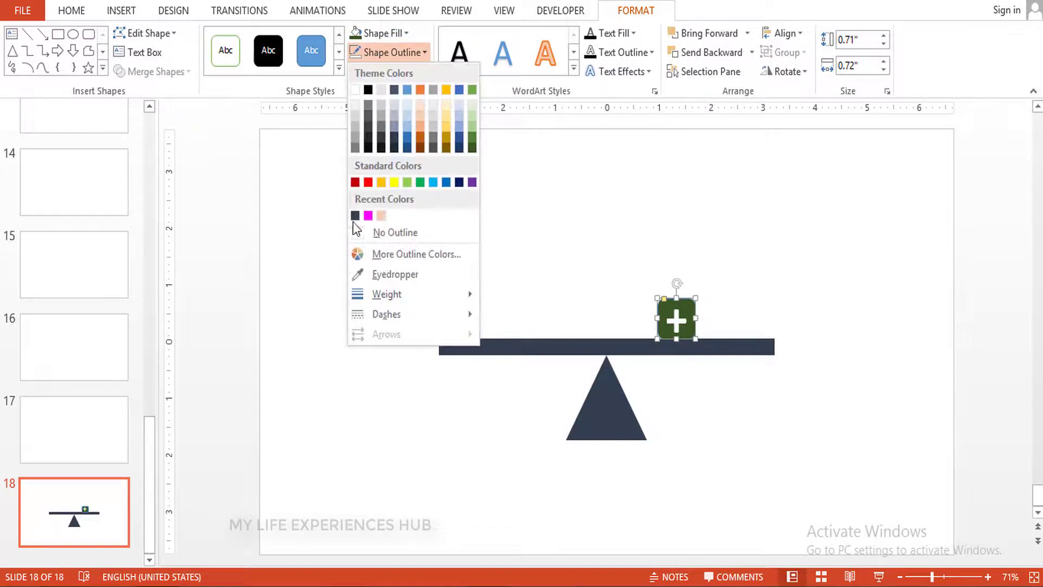
left_click(379, 233)
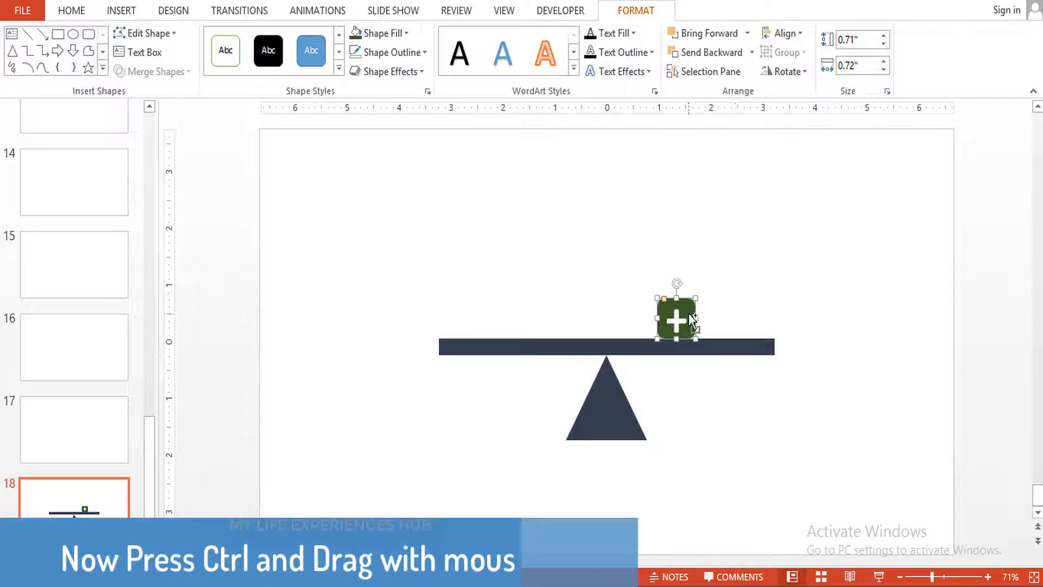
- Ctrl-drag copies of the green plus square: three stacked on the right, one on the left
left_click_drag(693, 320, 707, 321)
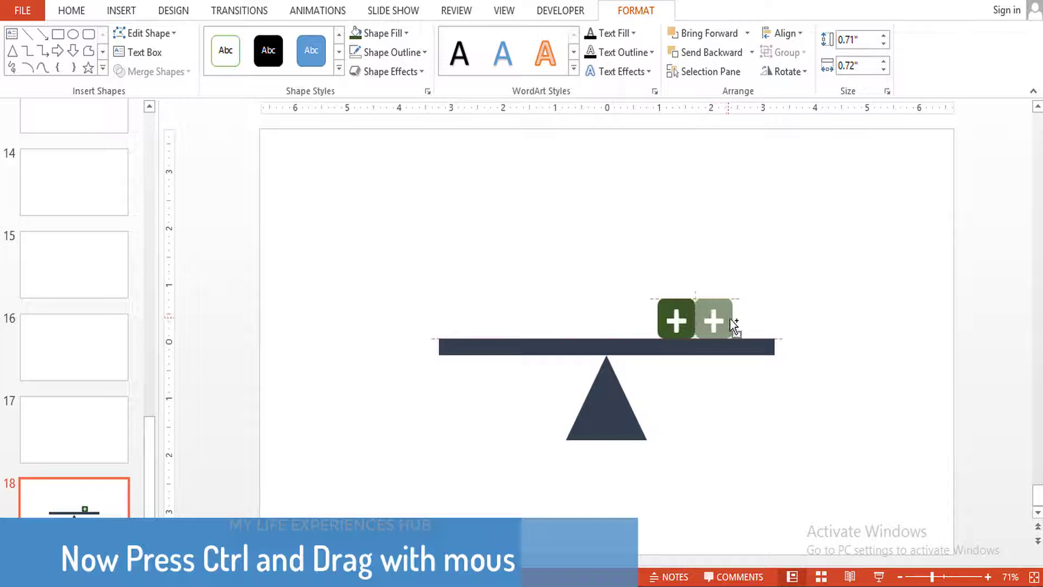
mouse_move(715, 321)
left_mouse_down()
mouse_move(736, 319)
mouse_move(712, 271)
mouse_move(539, 313)
left_mouse_up()
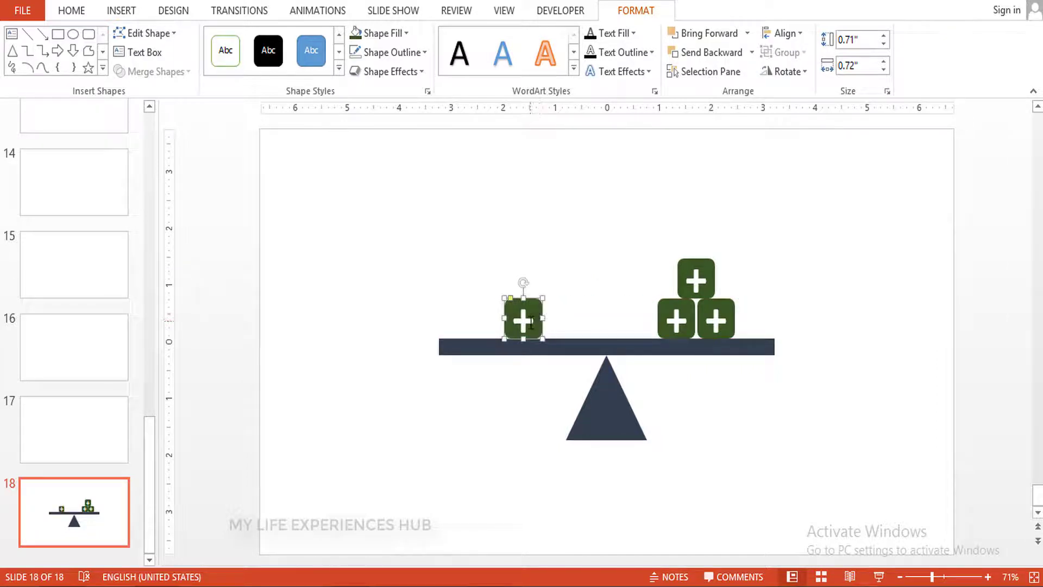
- Delete the plus sign from the left square and draw a Minus shape inside it
left_click(529, 321)
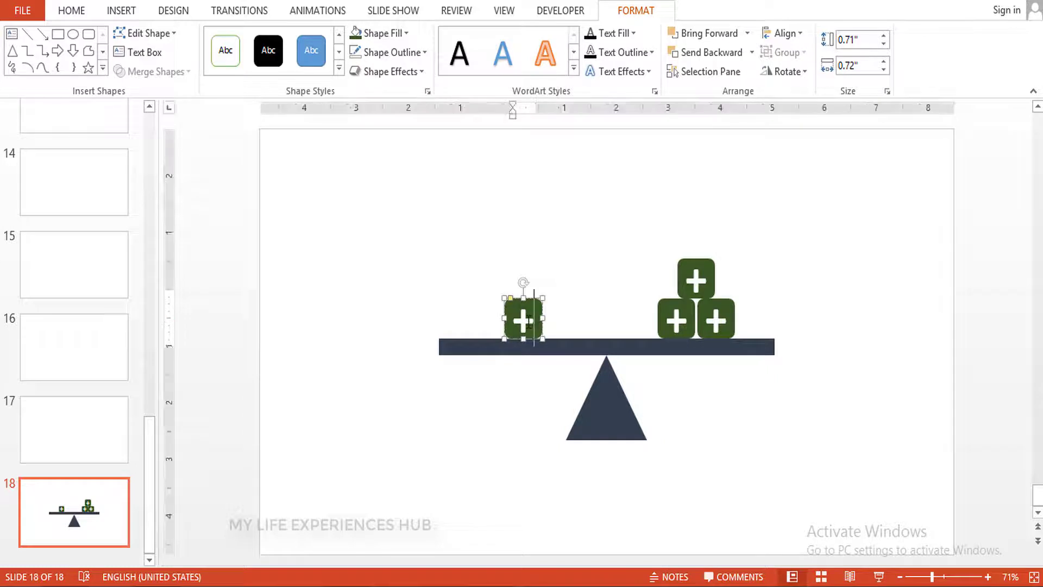
key("BackSpace")
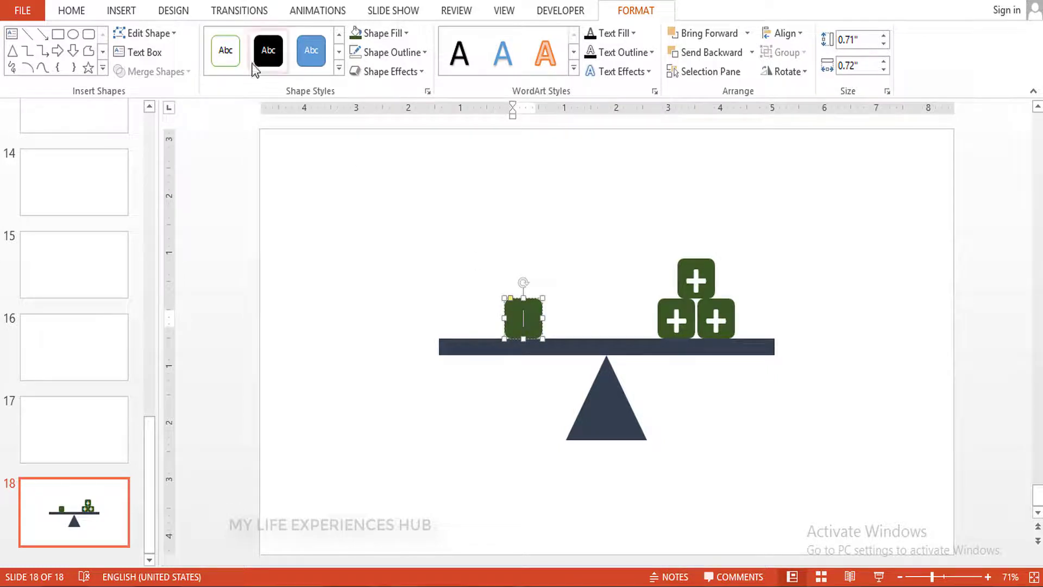
left_click(116, 17)
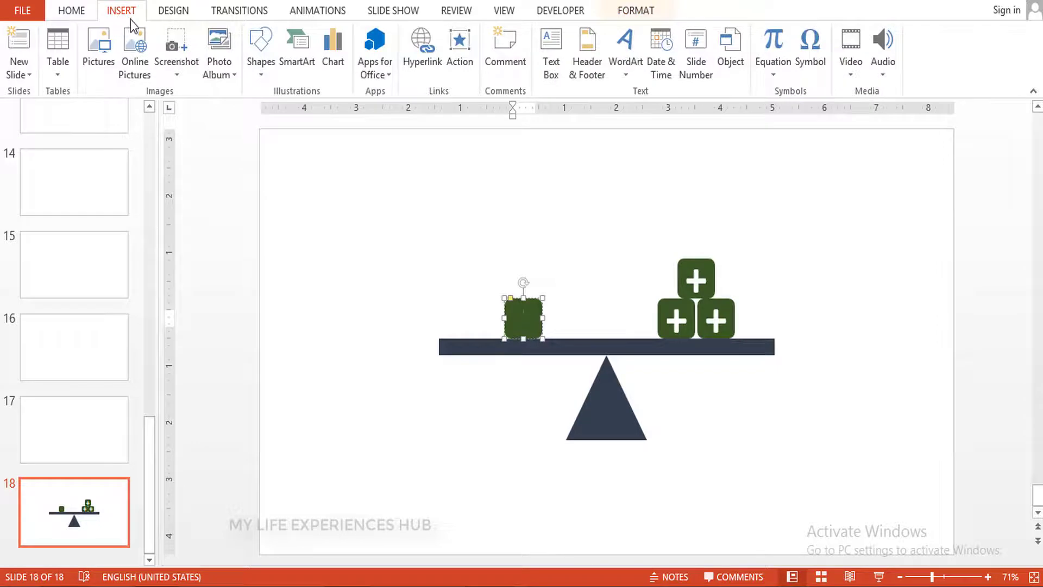
left_click(266, 81)
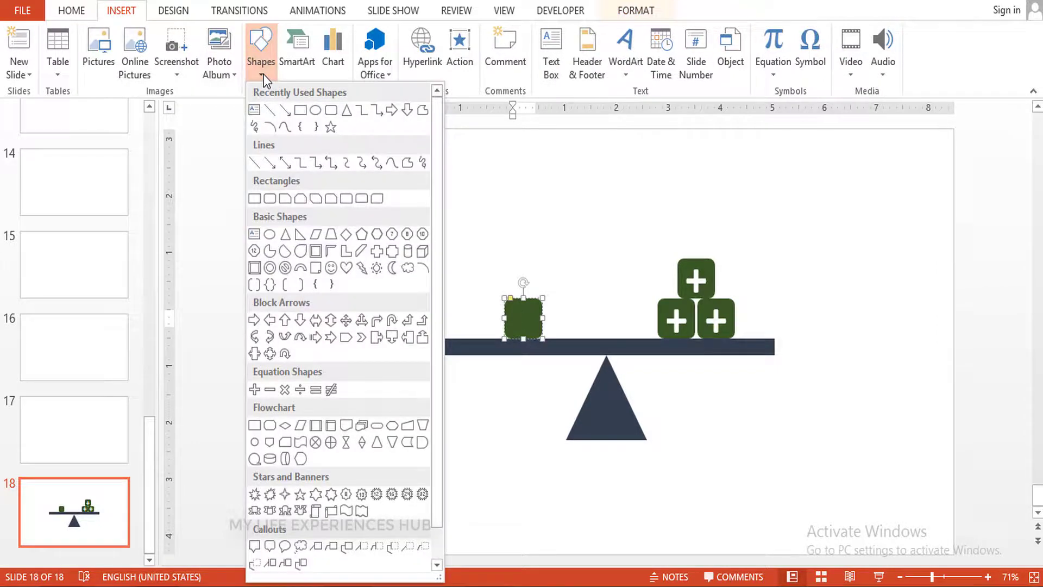
left_click(270, 390)
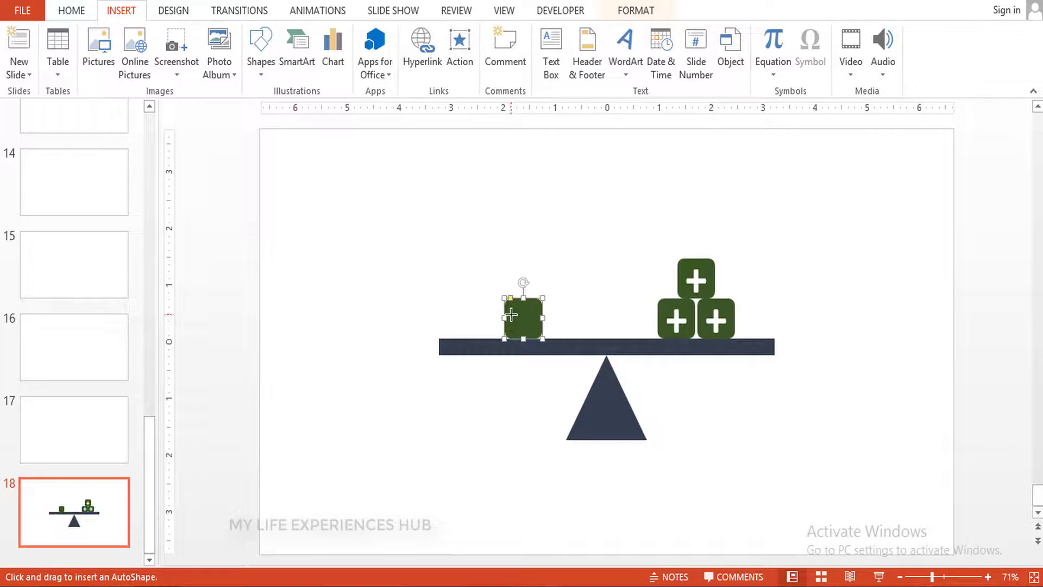
mouse_move(511, 314)
left_mouse_down()
mouse_move(540, 335)
mouse_move(528, 310)
left_mouse_up()
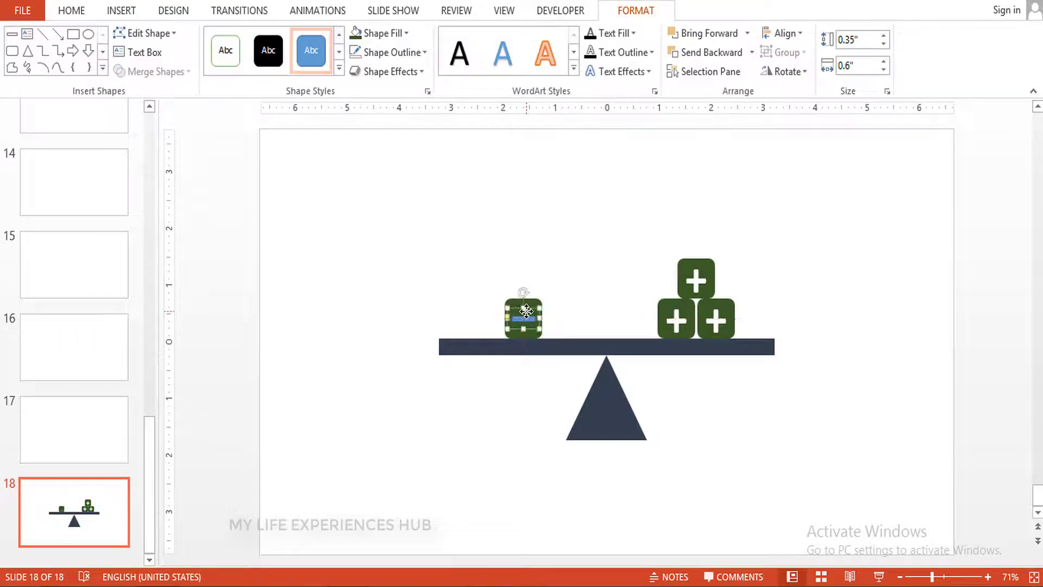
- Give the minus sign a white fill and white outline
left_click(406, 33)
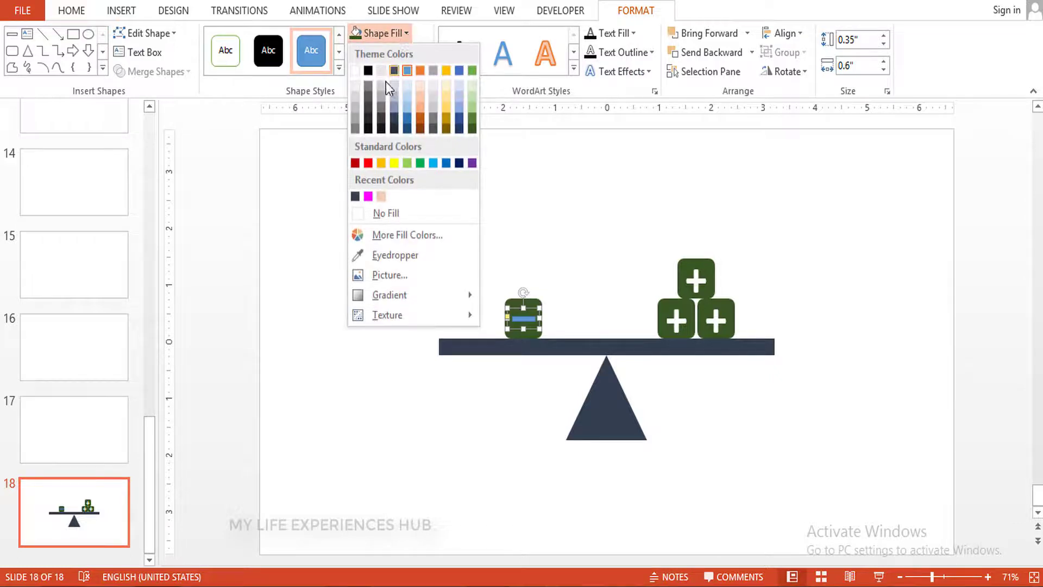
left_click(357, 72)
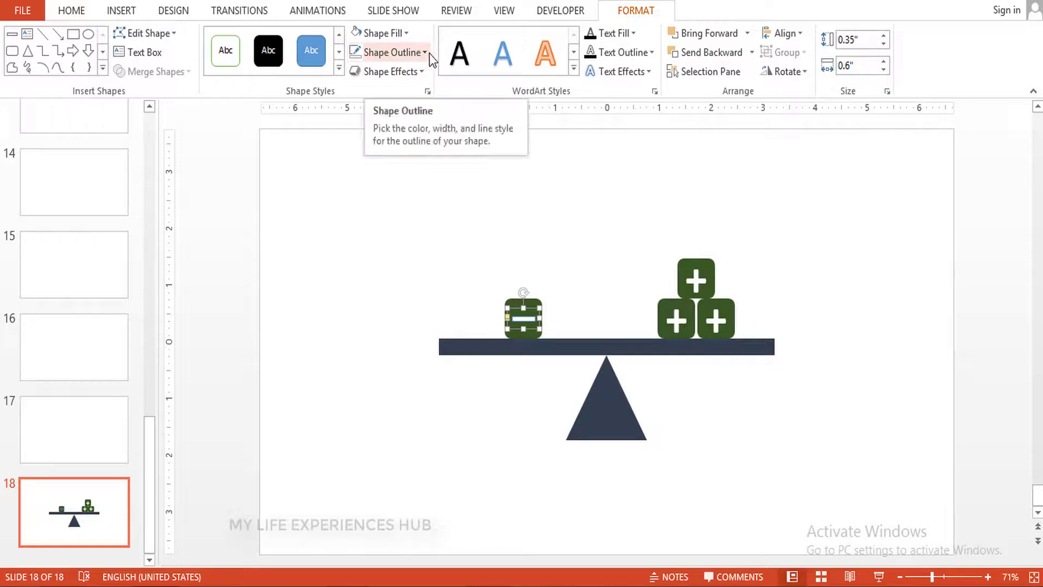
left_click(425, 52)
left_click(355, 90)
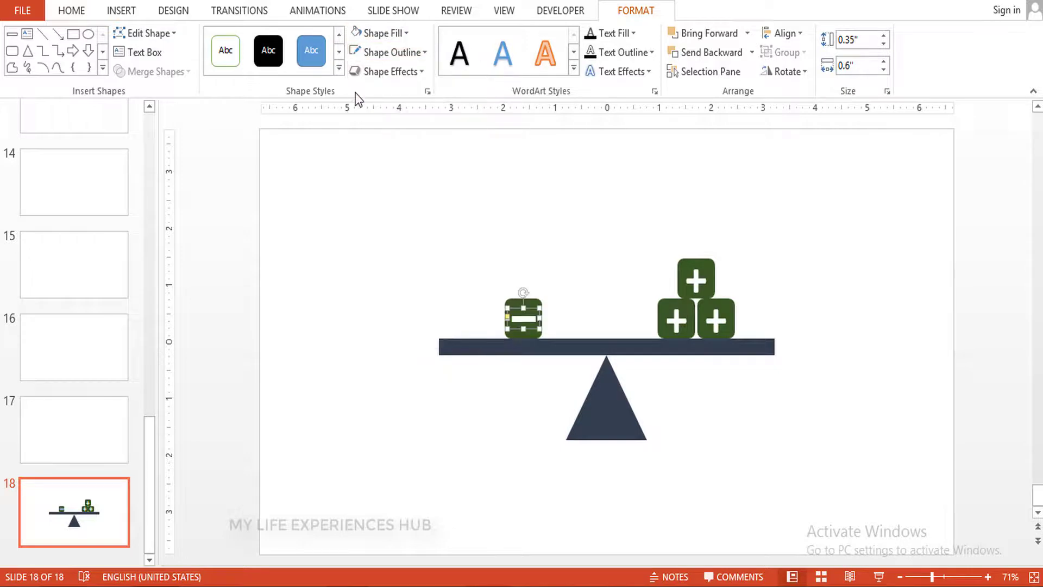
left_click(562, 279)
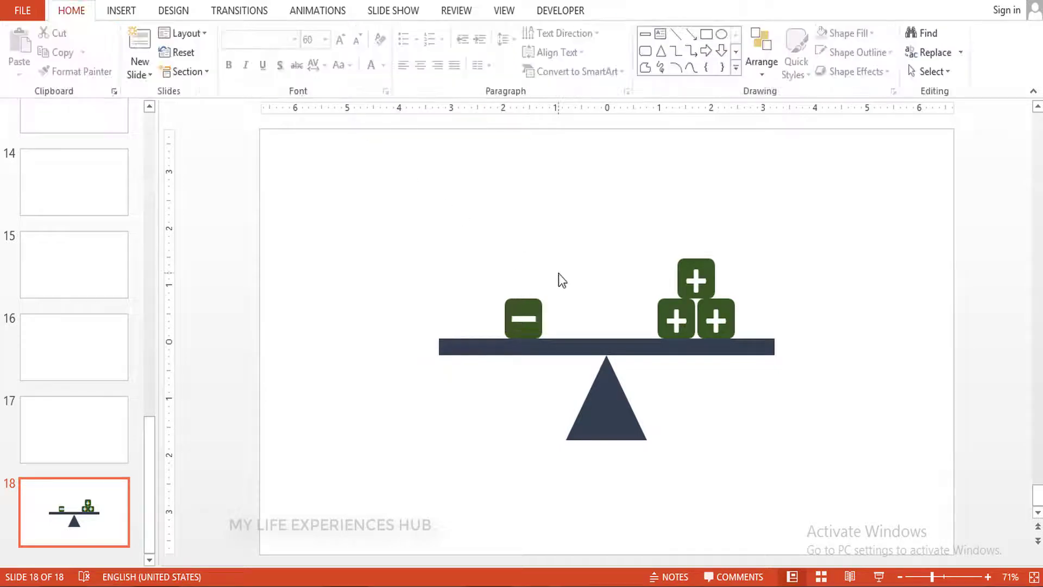
- Fill the left square bright red and group it with its white minus bar
left_click(532, 307)
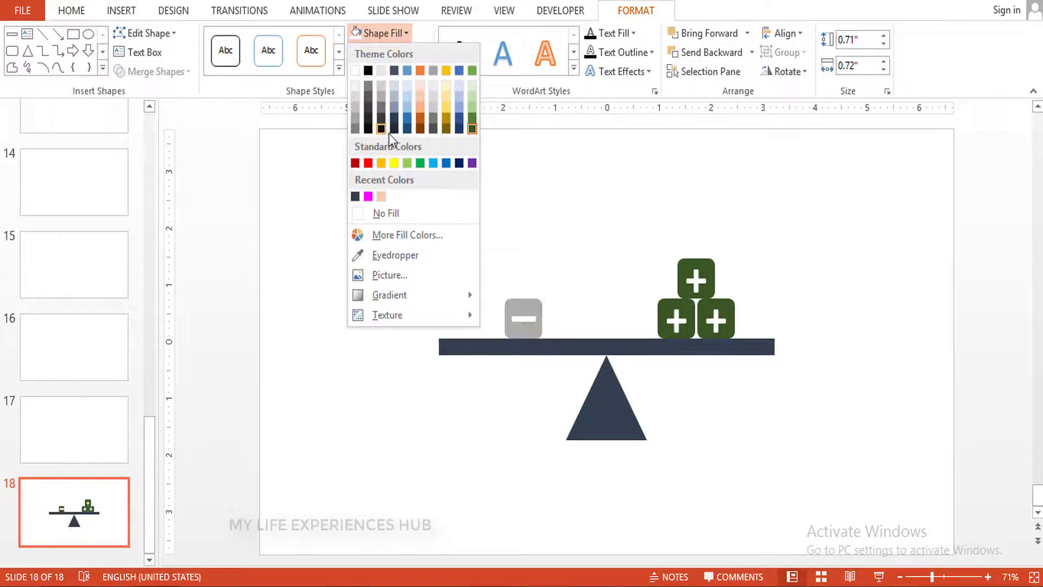
left_click(370, 165)
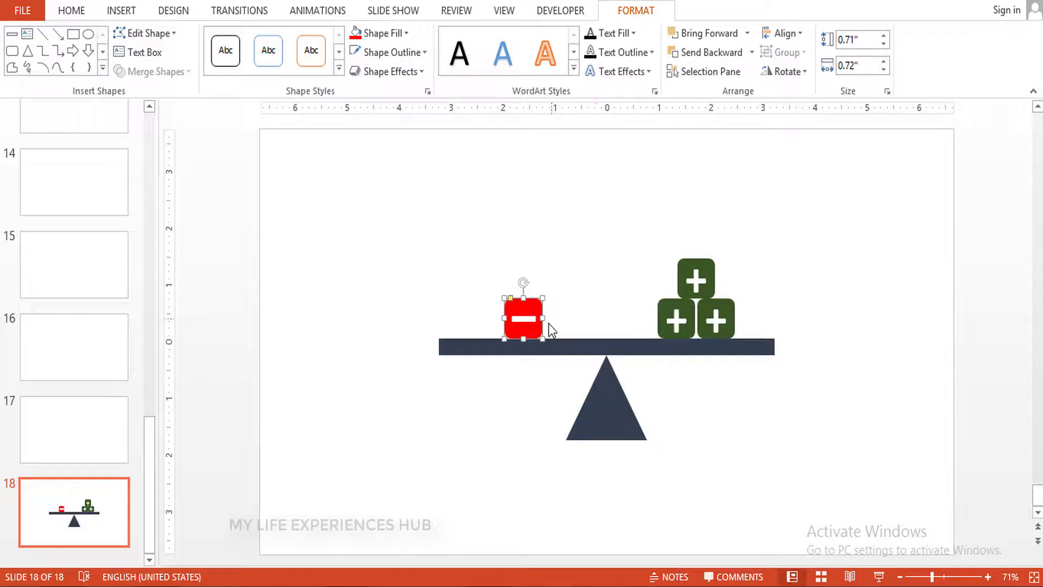
left_click(529, 319, "shift")
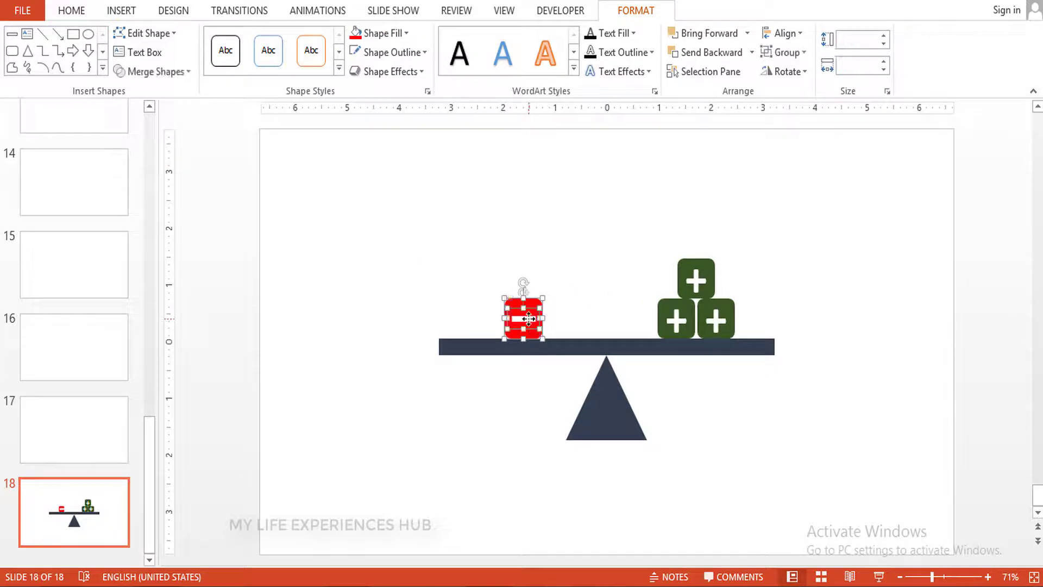
key("ctrl+g")
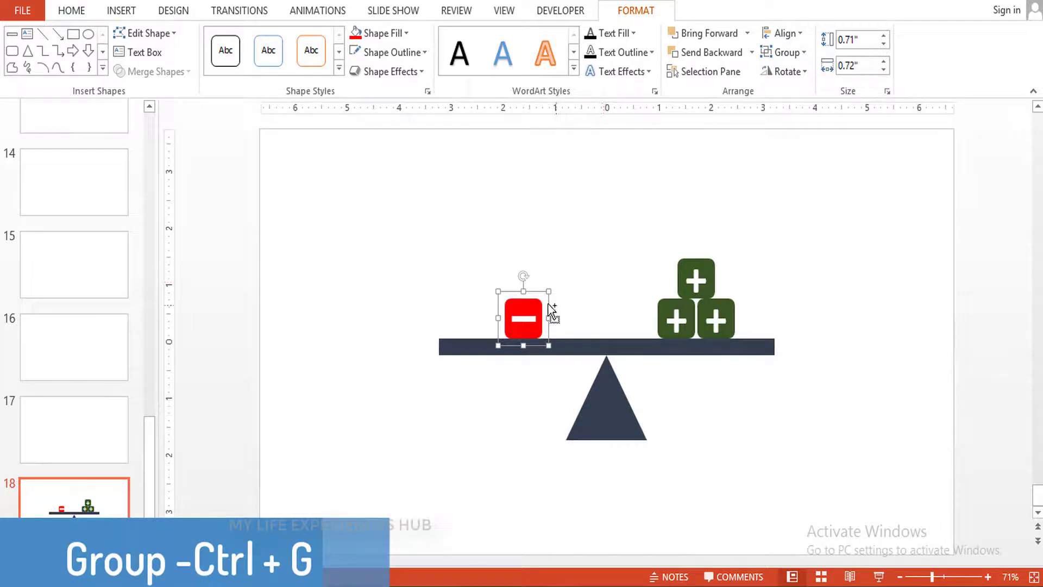
- Ctrl-drag two copies of the minus block, one beside it and one on top
left_click_drag(544, 305, 507, 302)
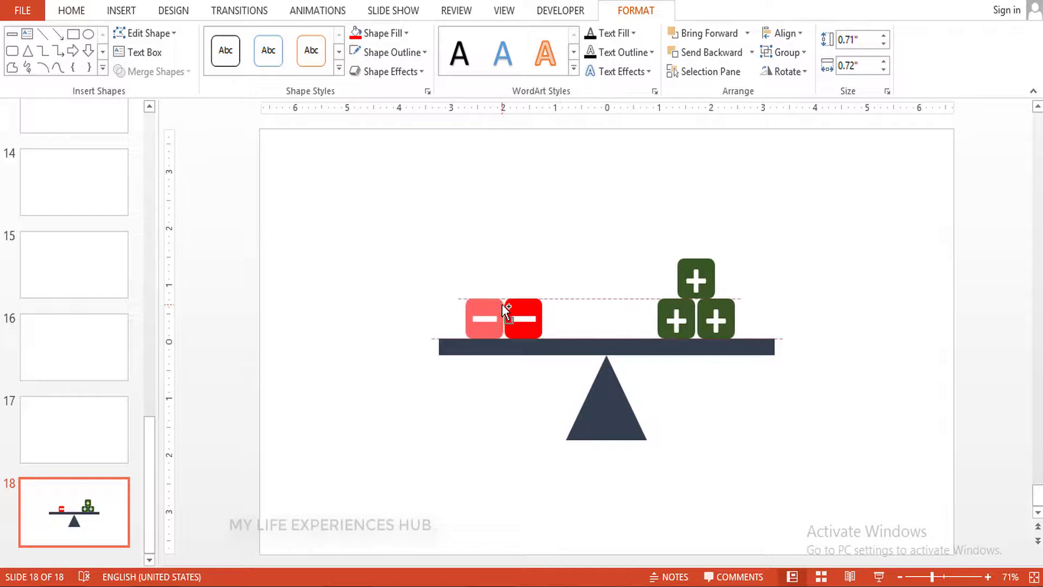
mouse_move(505, 299)
left_mouse_down()
mouse_move(502, 307)
mouse_move(521, 267)
left_mouse_up()
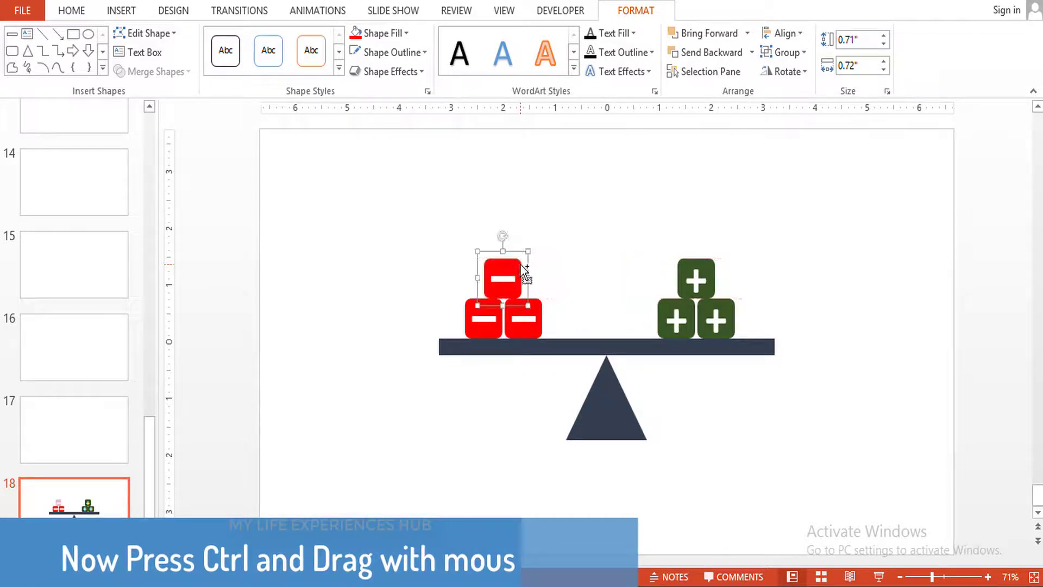
left_click(561, 247)
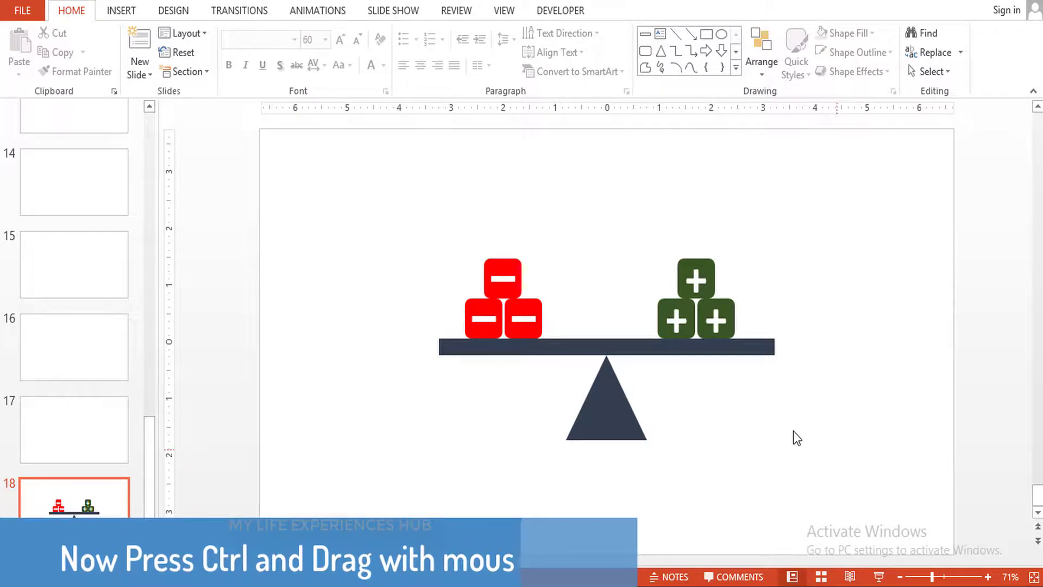
- Draw a text box under the beam's left end holding a numbered list of three 'Text Here' lines
left_click(125, 11)
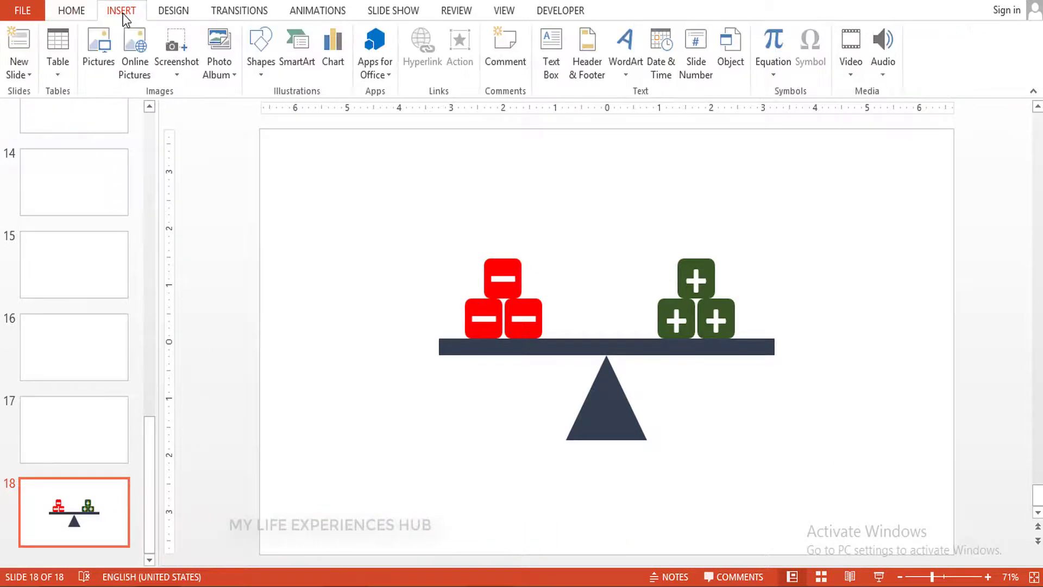
left_click(554, 38)
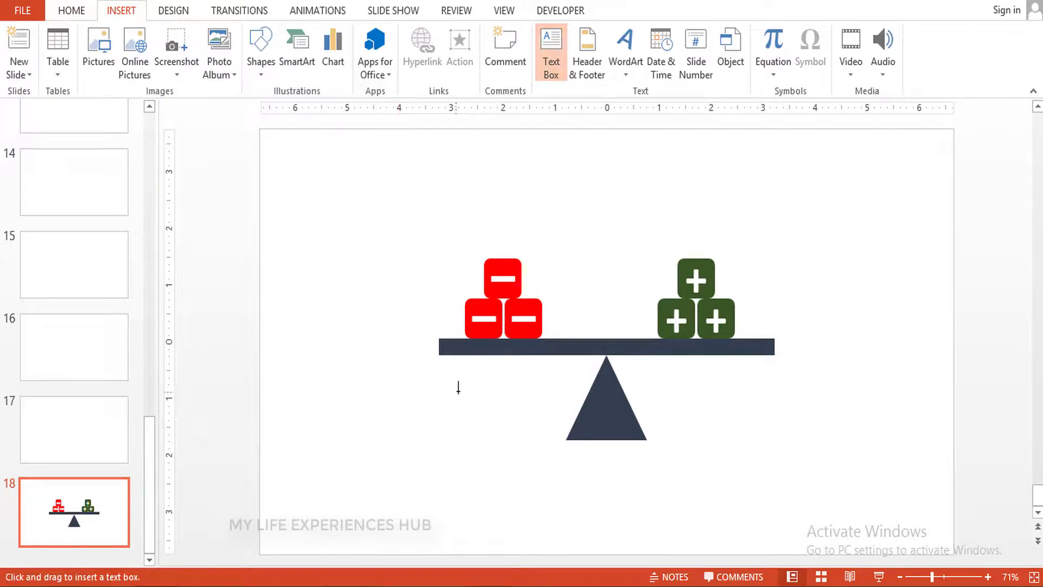
left_click_drag(418, 397, 536, 529)
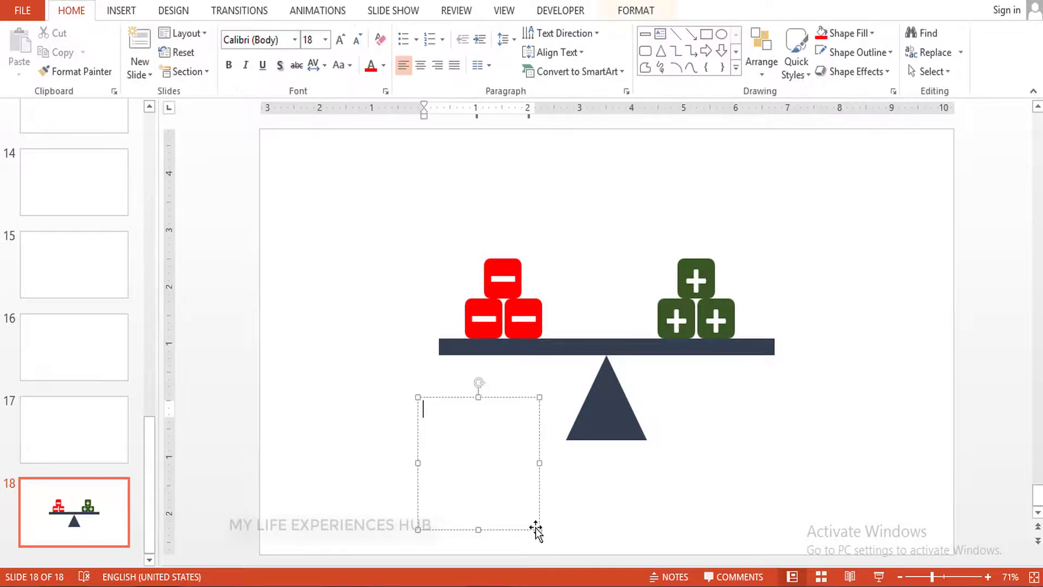
type("1")
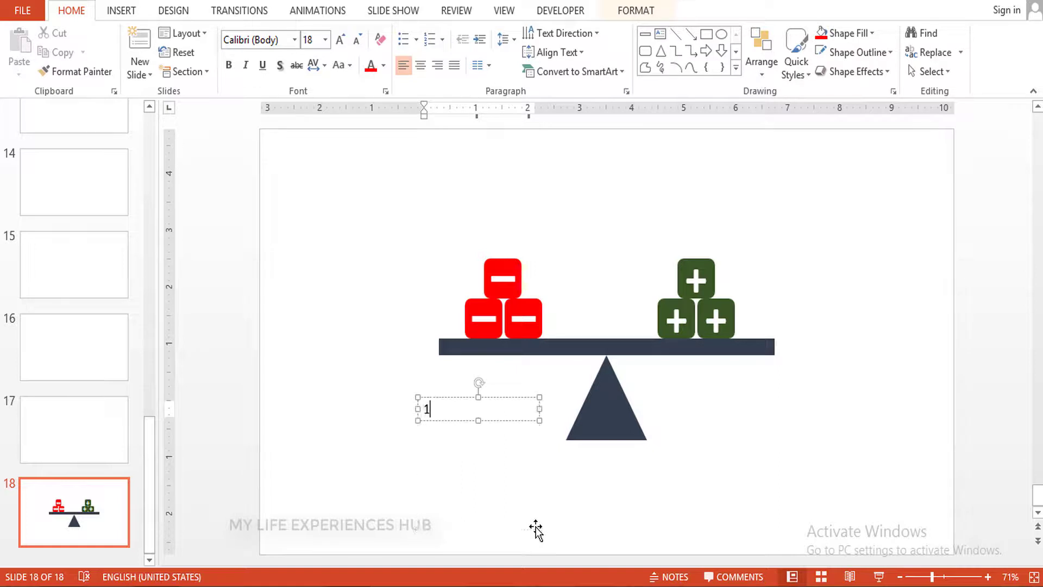
type(". Text")
type(" Here")
key("Return")
type("Te")
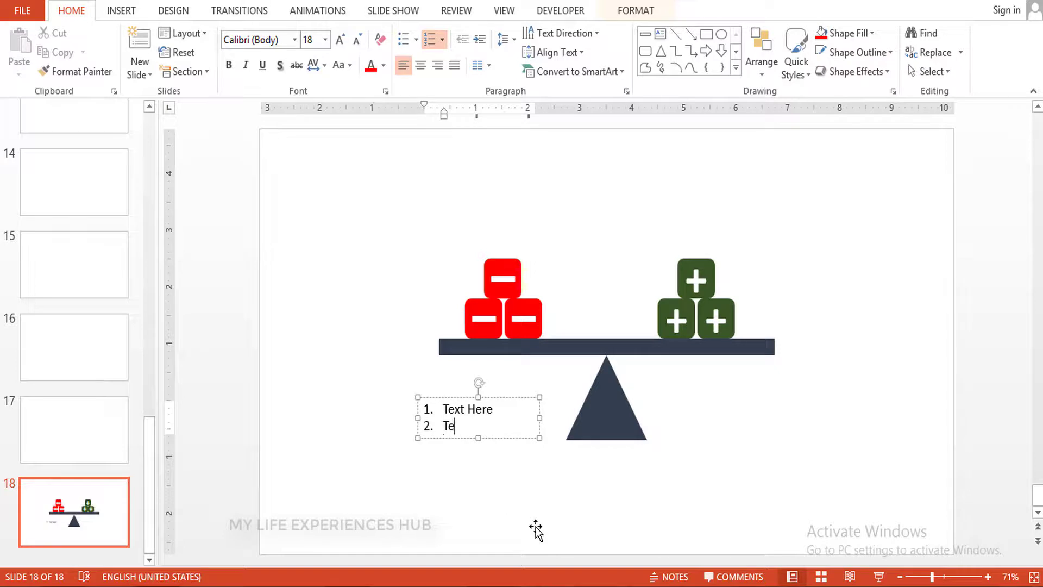
type("xt Here")
key("Return")
type("Te")
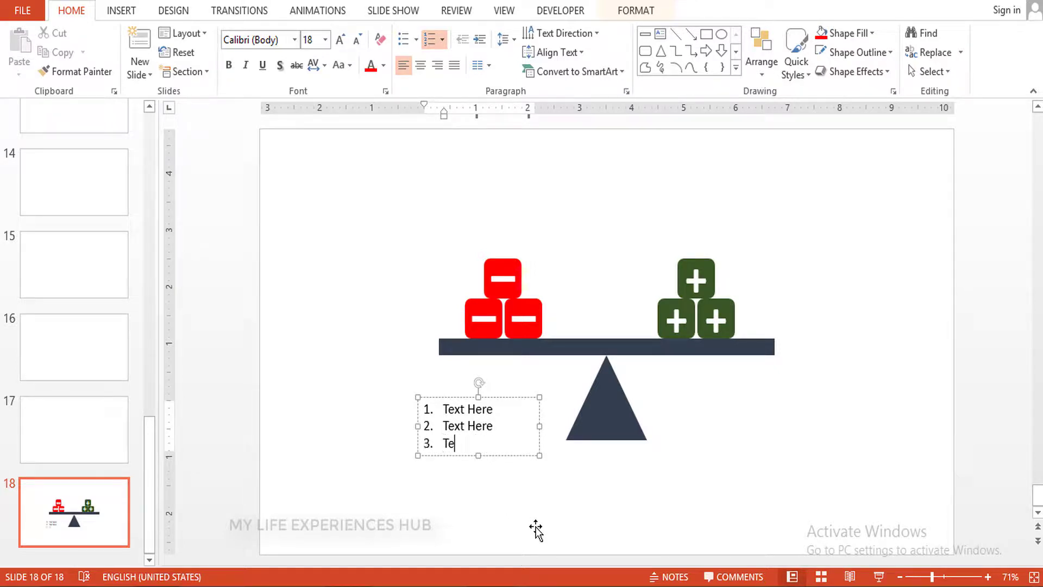
type("xt H")
type("ere")
- Ctrl-drag a copy of the numbered list beneath the beam's right end, aligned with the left one
left_click(526, 451)
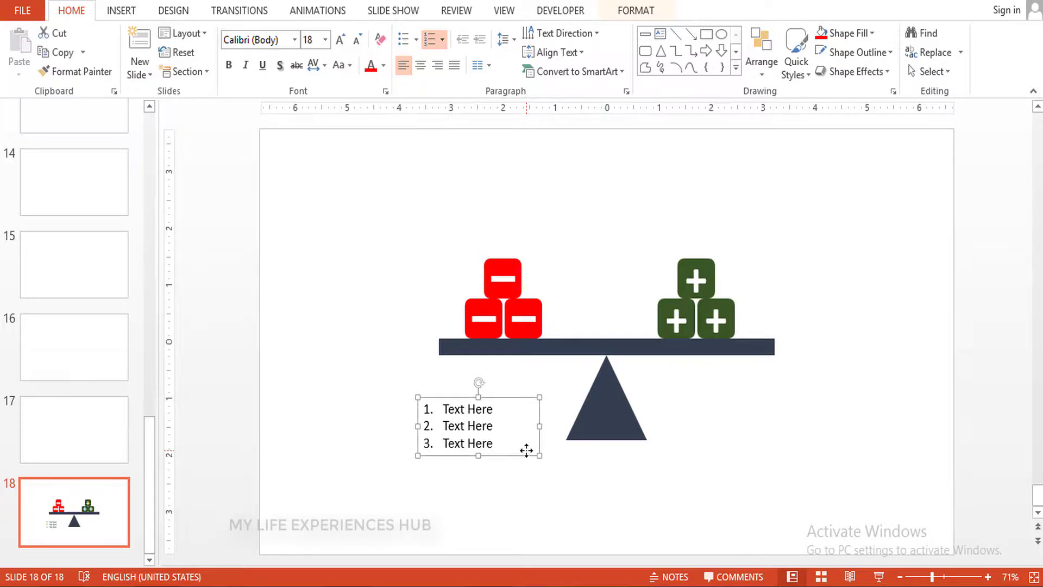
left_click_drag(527, 451, 805, 451)
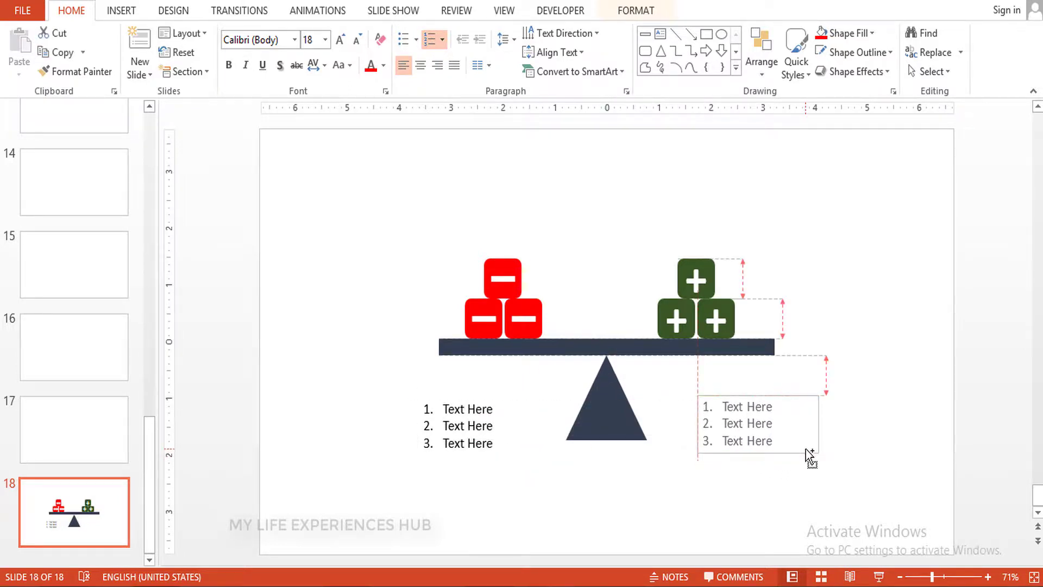
left_click_drag(807, 451, 801, 451)
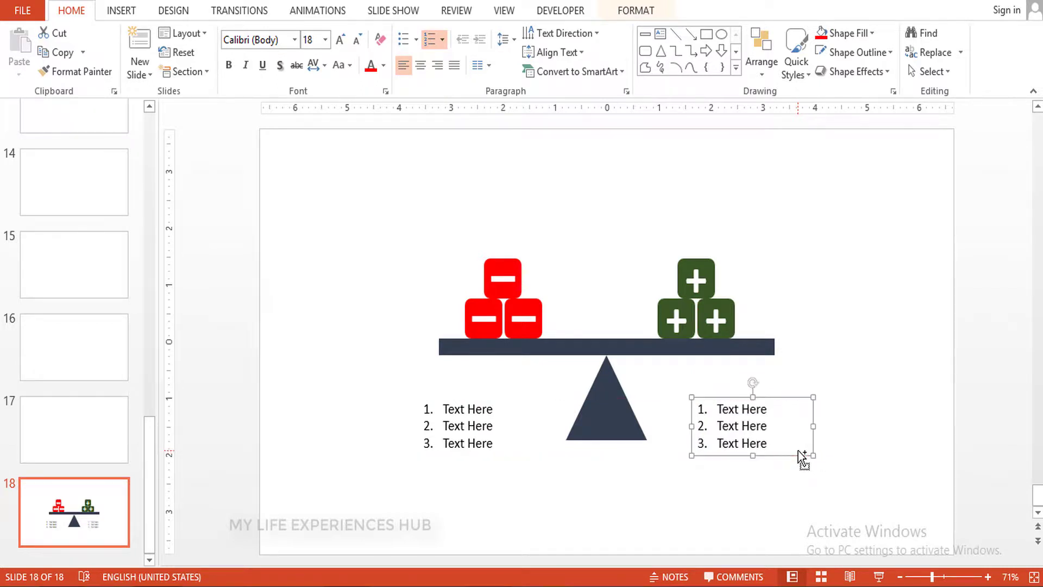
left_click(846, 416)
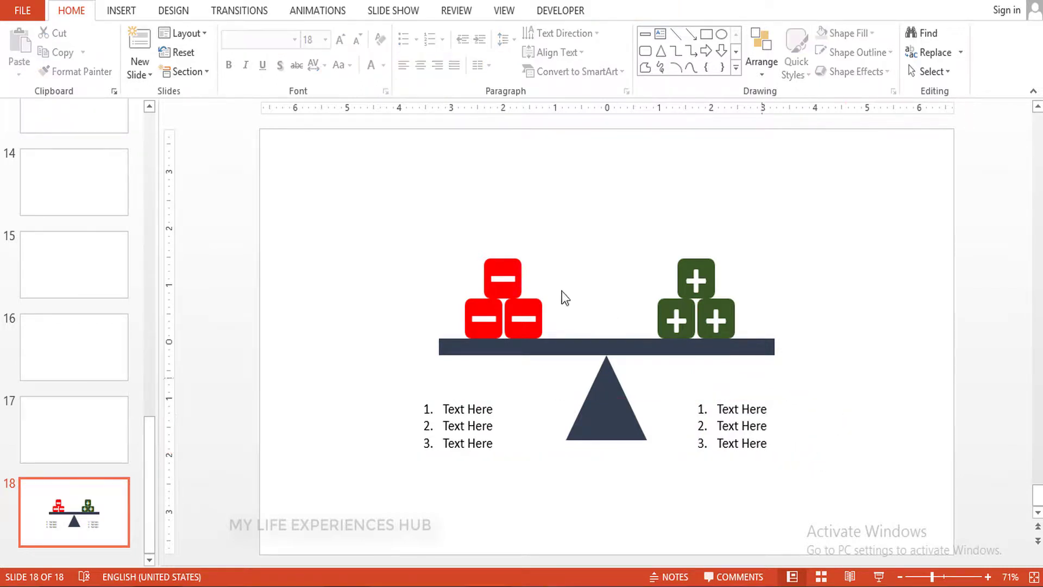
- Group the red minus blocks, green plus blocks and dark beam into one object, leaving the triangle out
left_click_drag(416, 212, 794, 353)
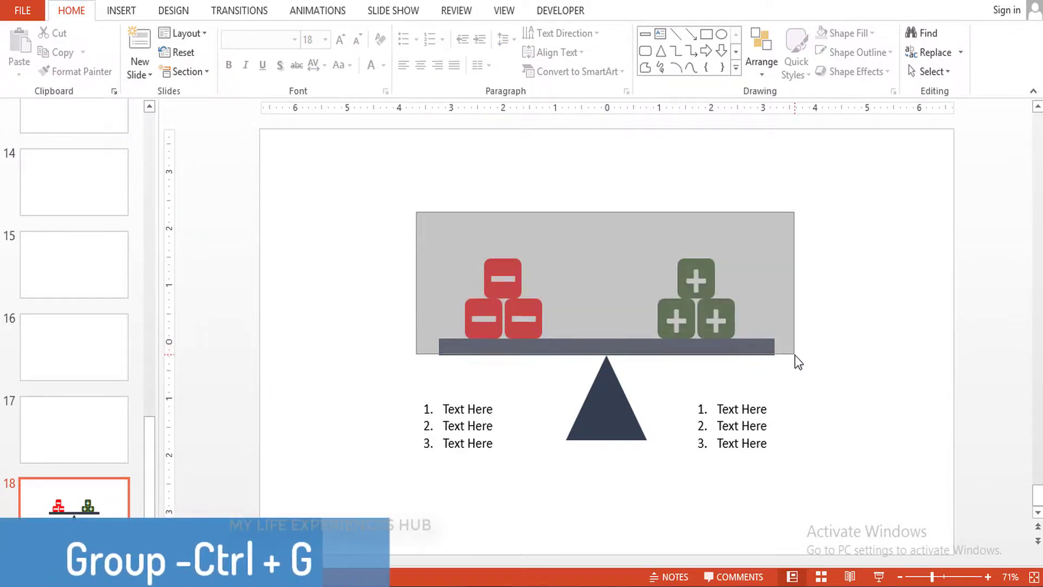
left_click_drag(794, 353, 795, 348)
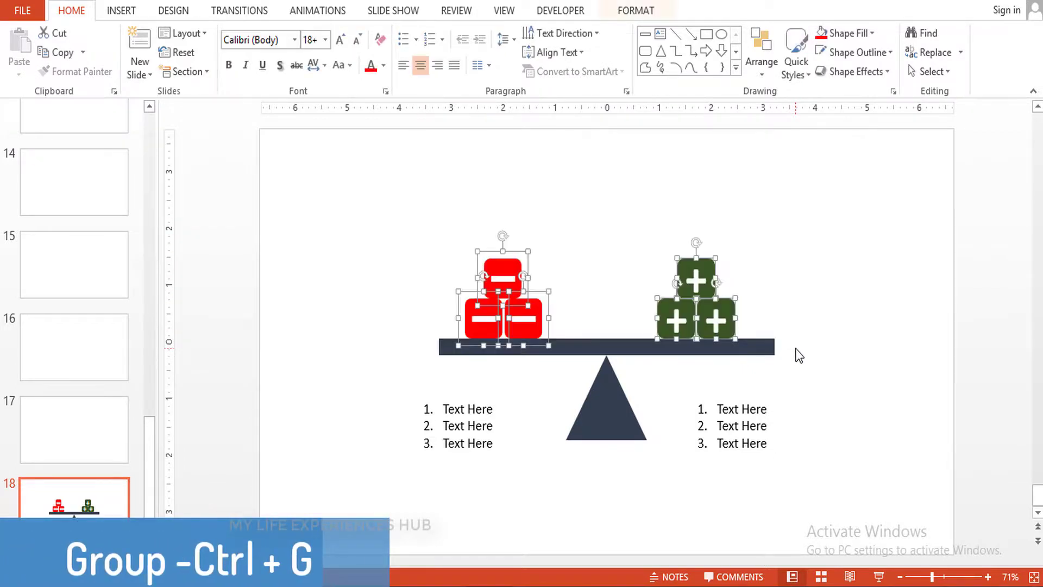
left_click(768, 350, "shift")
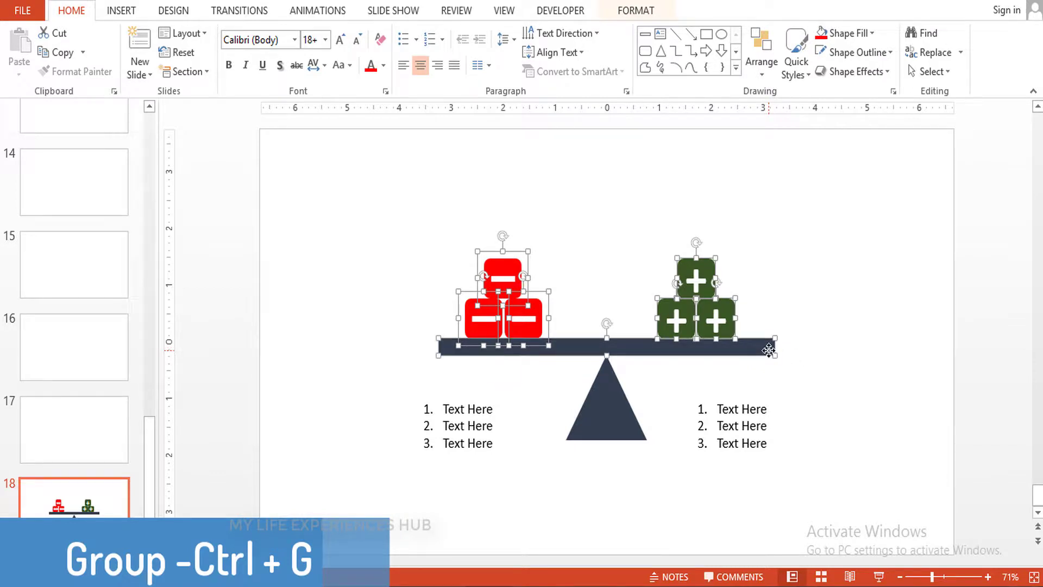
key("ctrl+g")
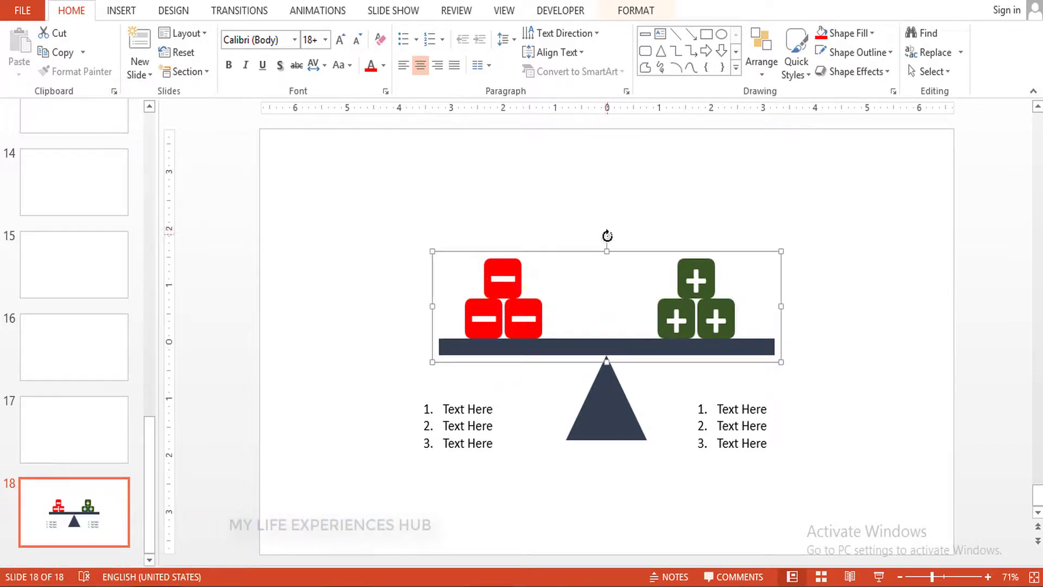
left_click_drag(607, 235, 601, 234)
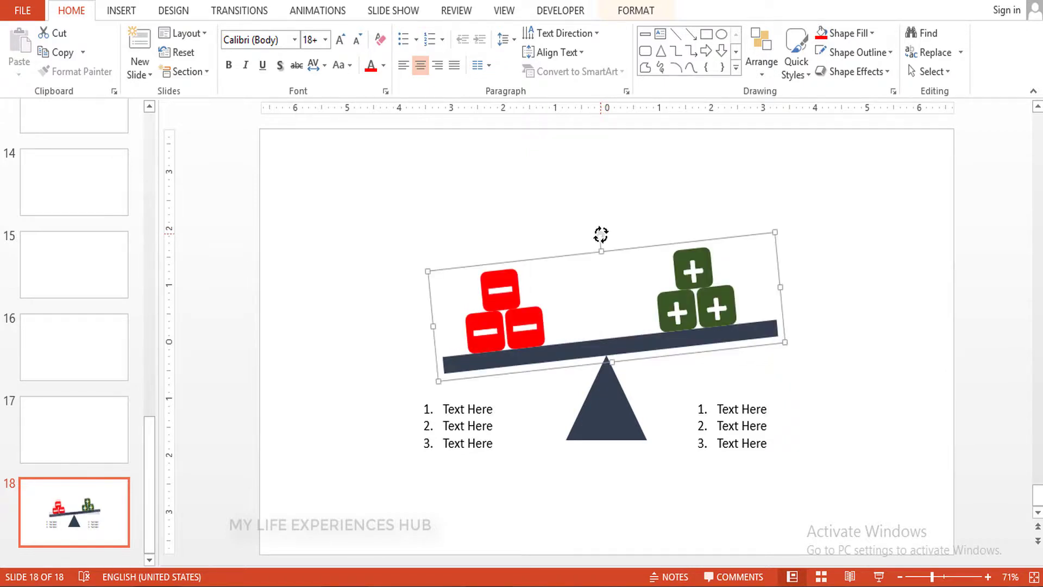
left_click(832, 353)
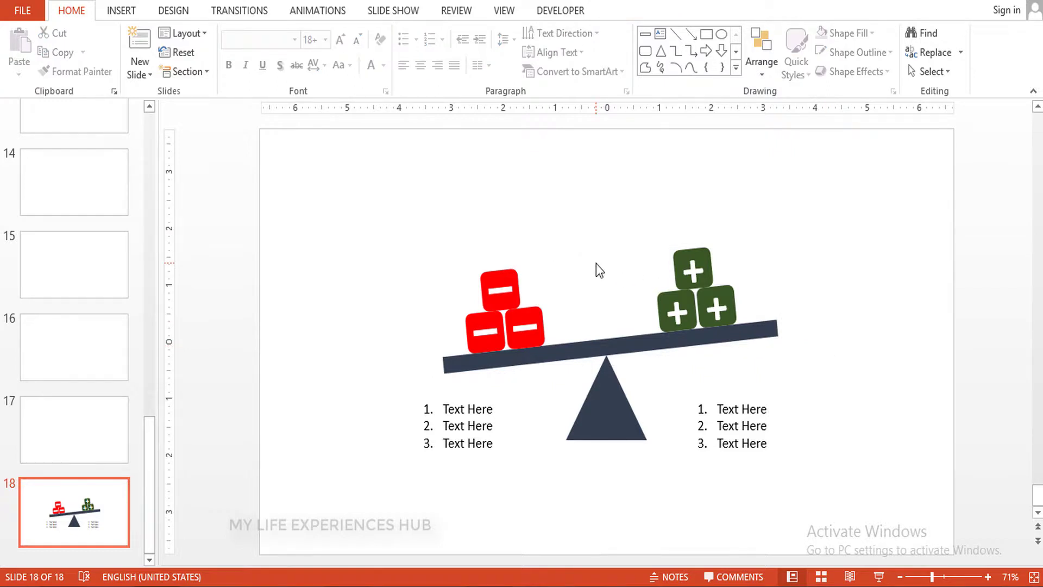
left_click(657, 330)
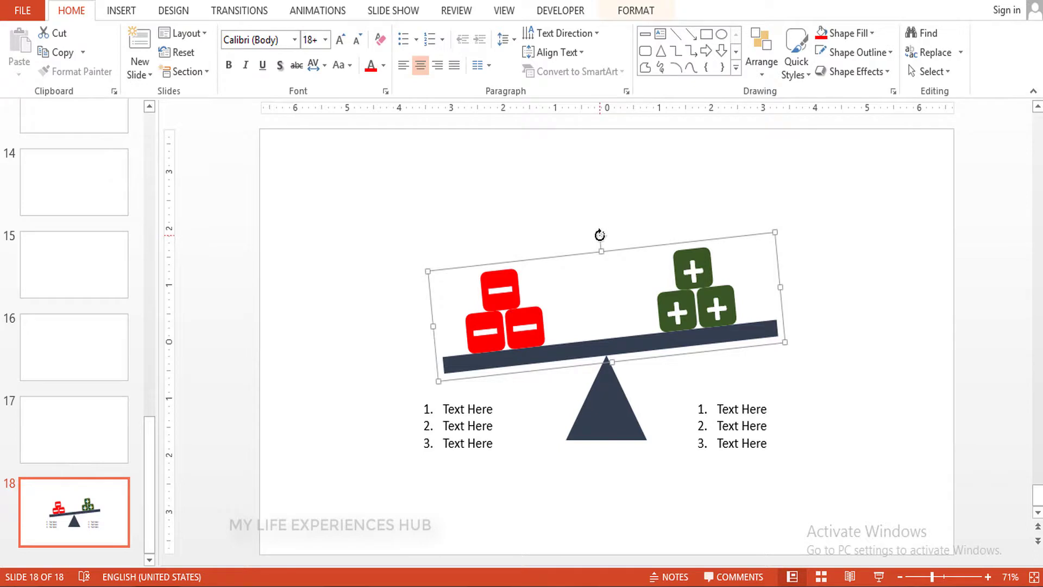
left_click_drag(600, 235, 614, 254)
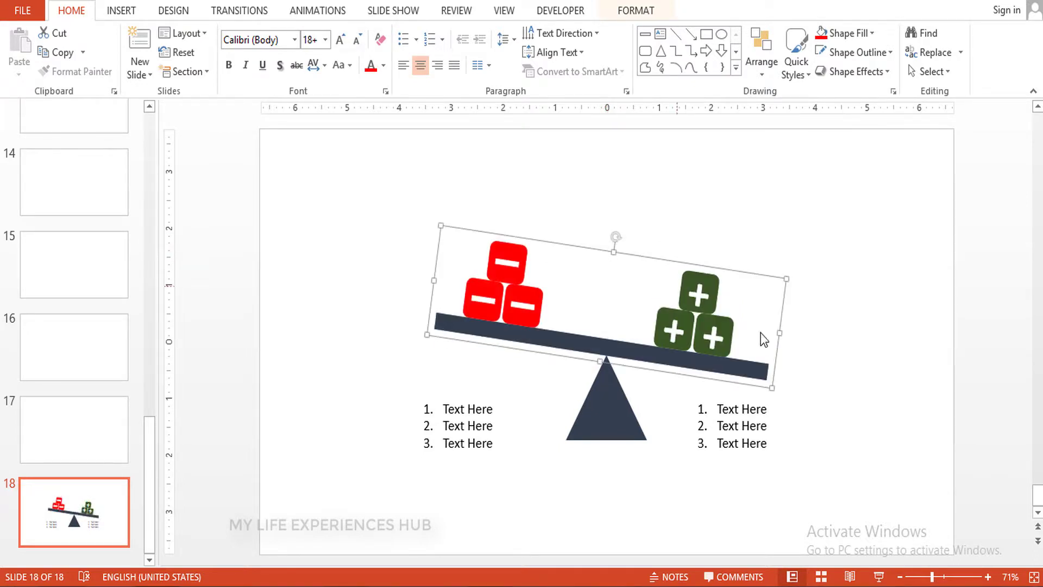
left_click(808, 364)
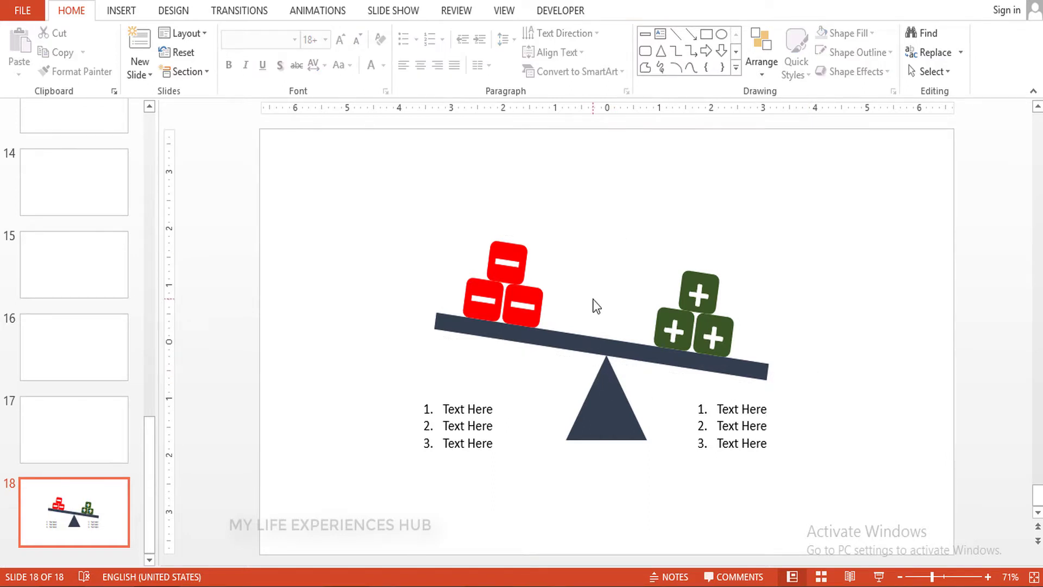
left_click(613, 348)
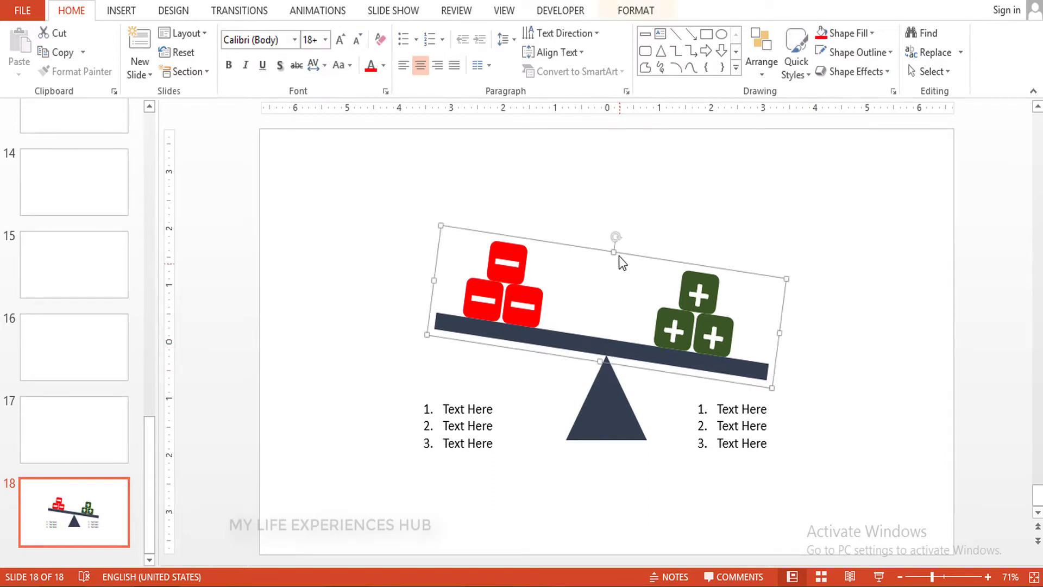
left_click_drag(614, 239, 608, 235)
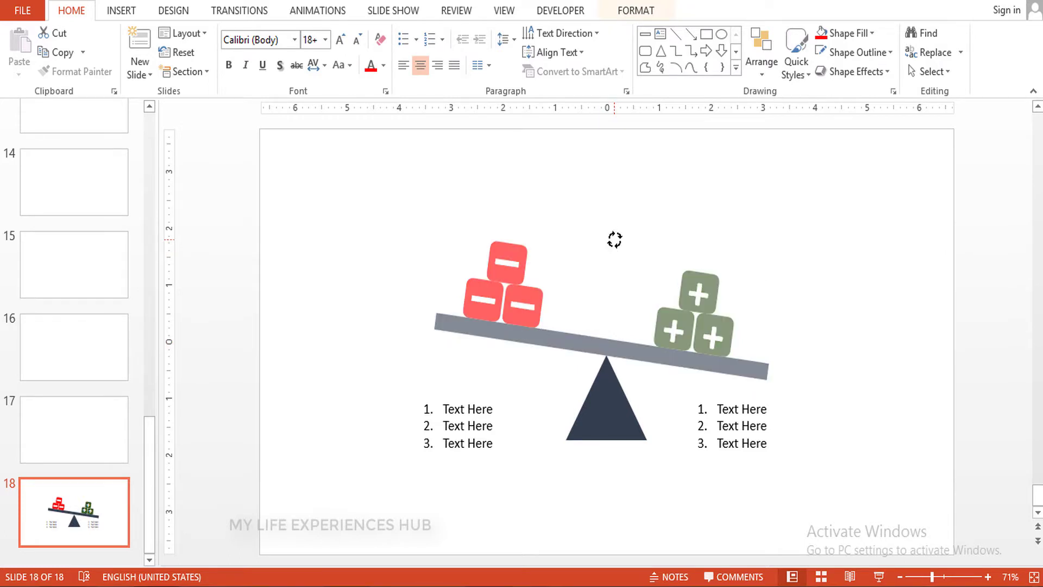
left_click(823, 384)
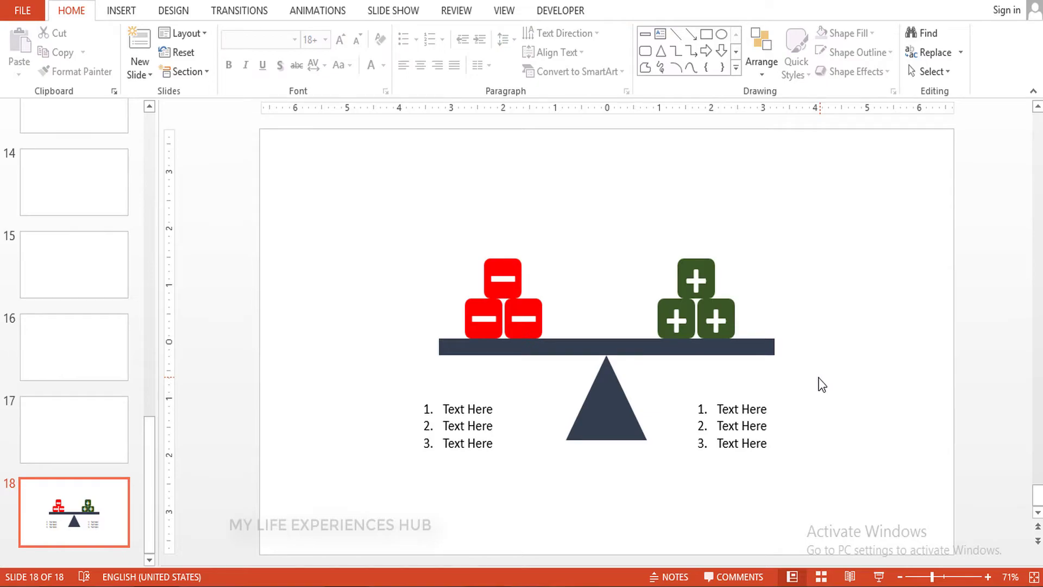